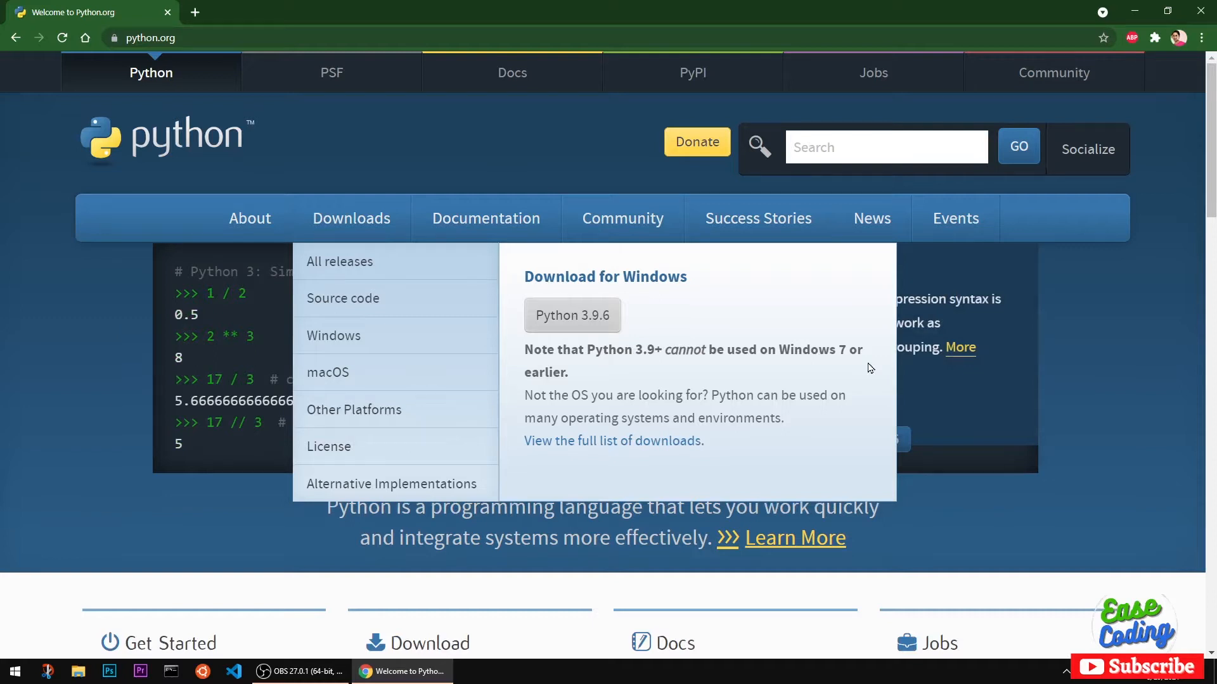
Open the latest Python 3 release page, Python 3.9.6, from the Windows downloads on python.org.
{"action": "left_click", "coordinate": [193, 42]}
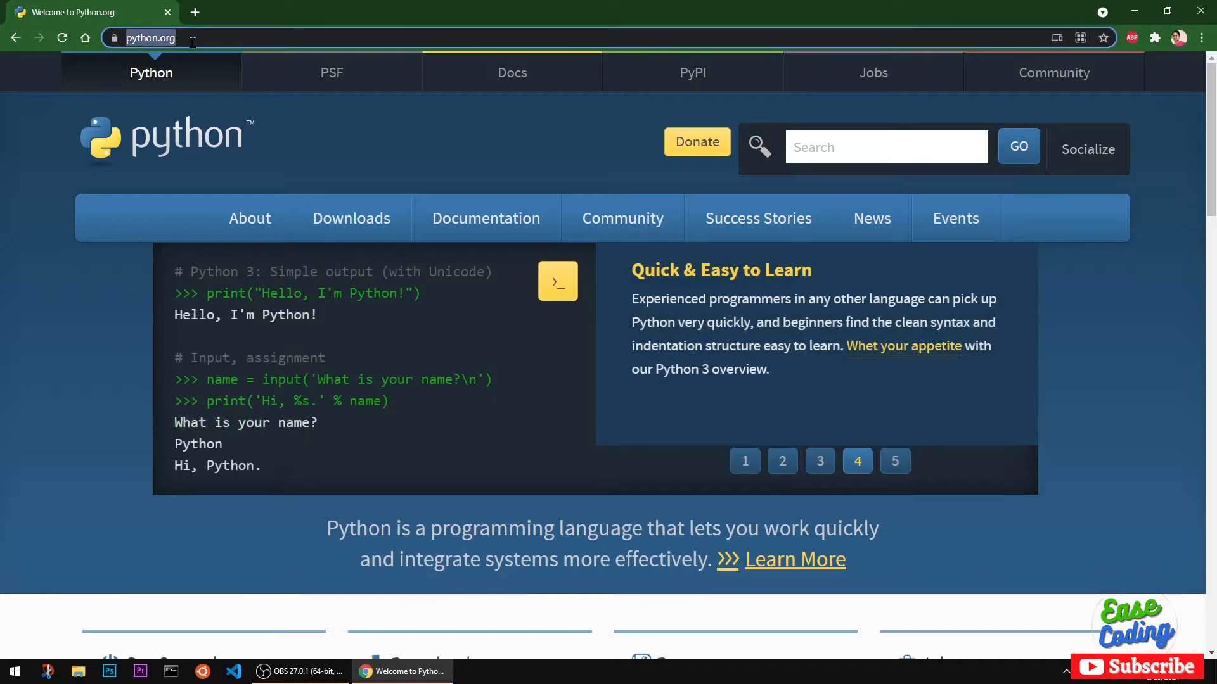
{"action": "left_click", "coordinate": [378, 117]}
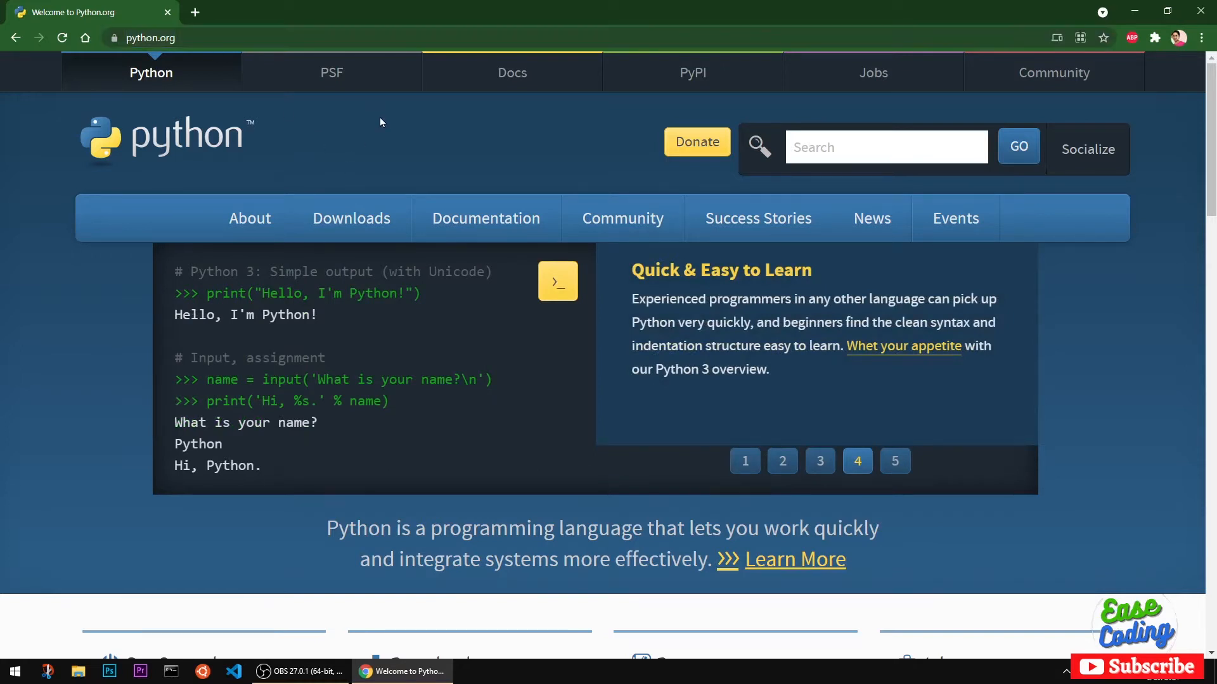
{"action": "mouse_move", "coordinate": [341, 218]}
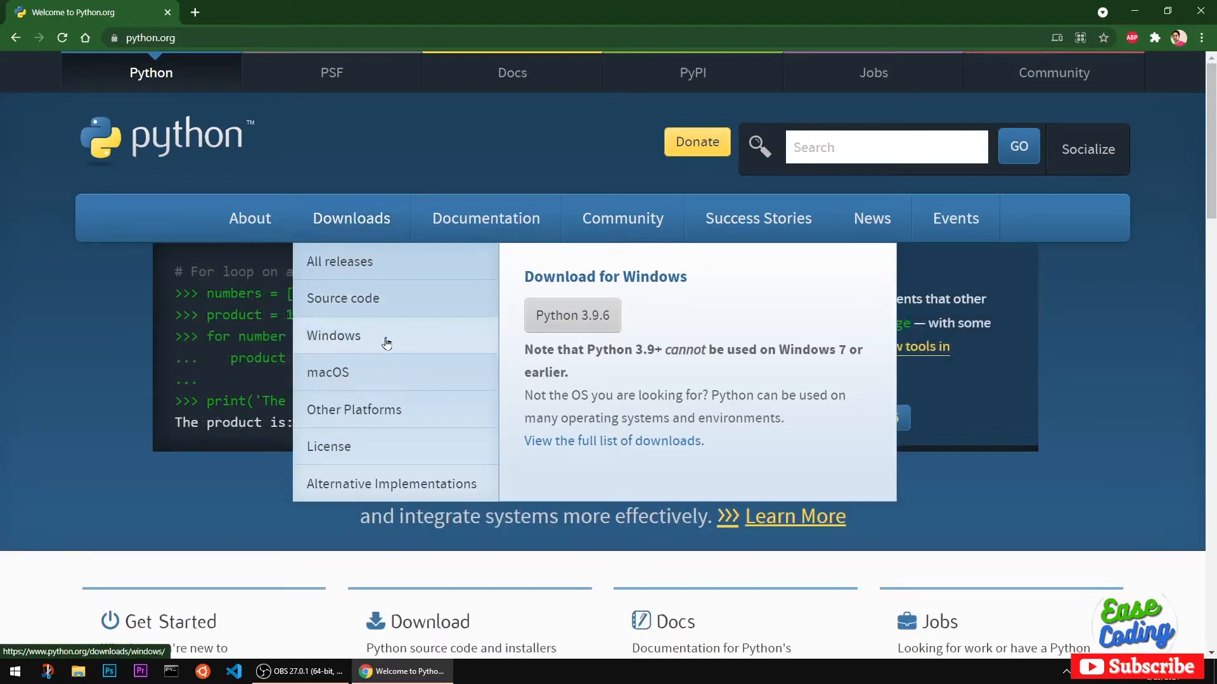
{"action": "left_click", "coordinate": [387, 341]}
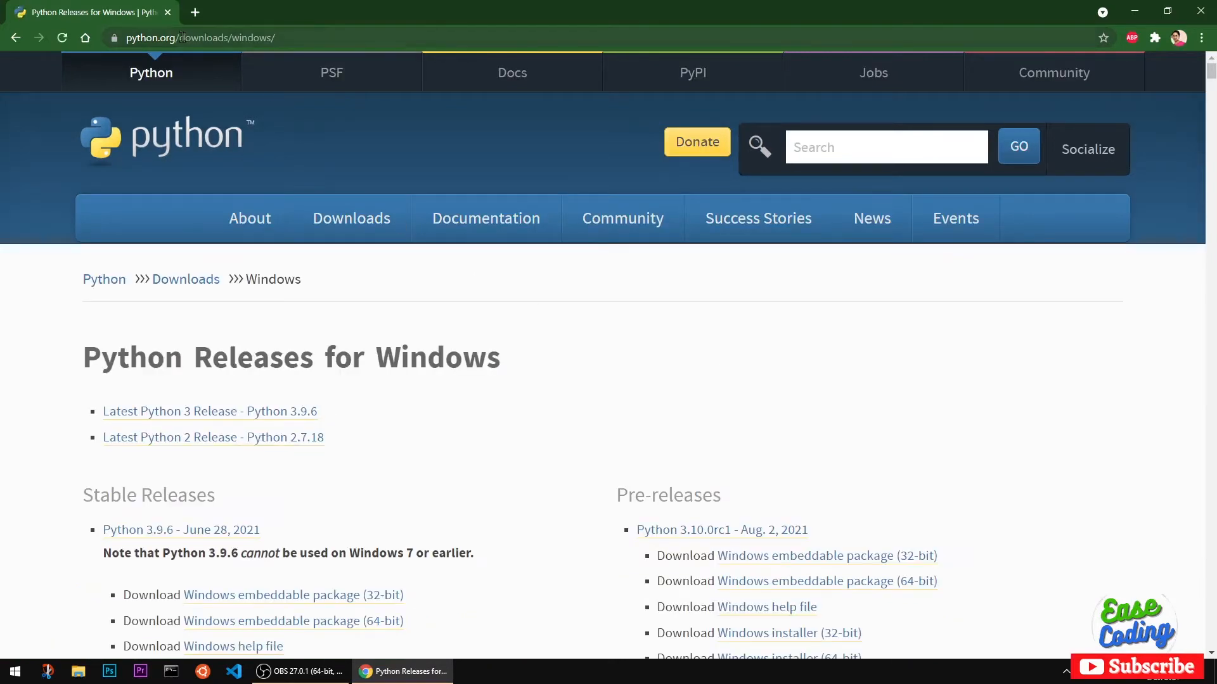
{"action": "left_click_drag", "start_coordinate": [180, 38], "coordinate": [309, 40]}
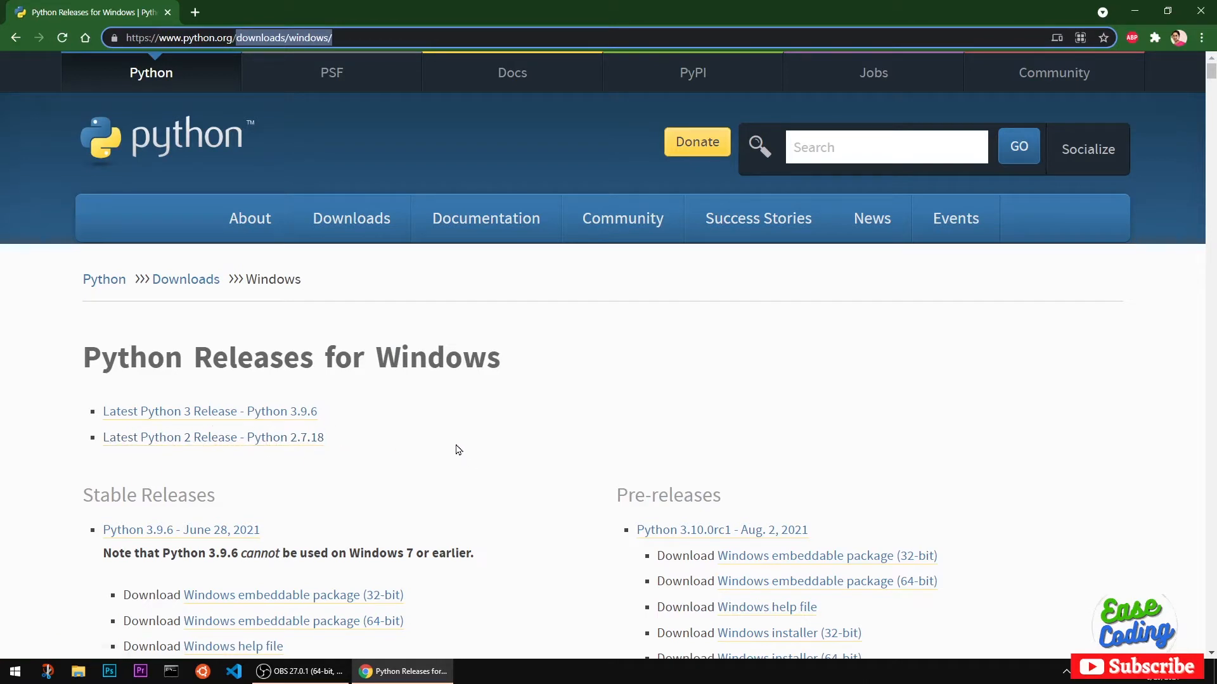
{"action": "left_click", "coordinate": [288, 418]}
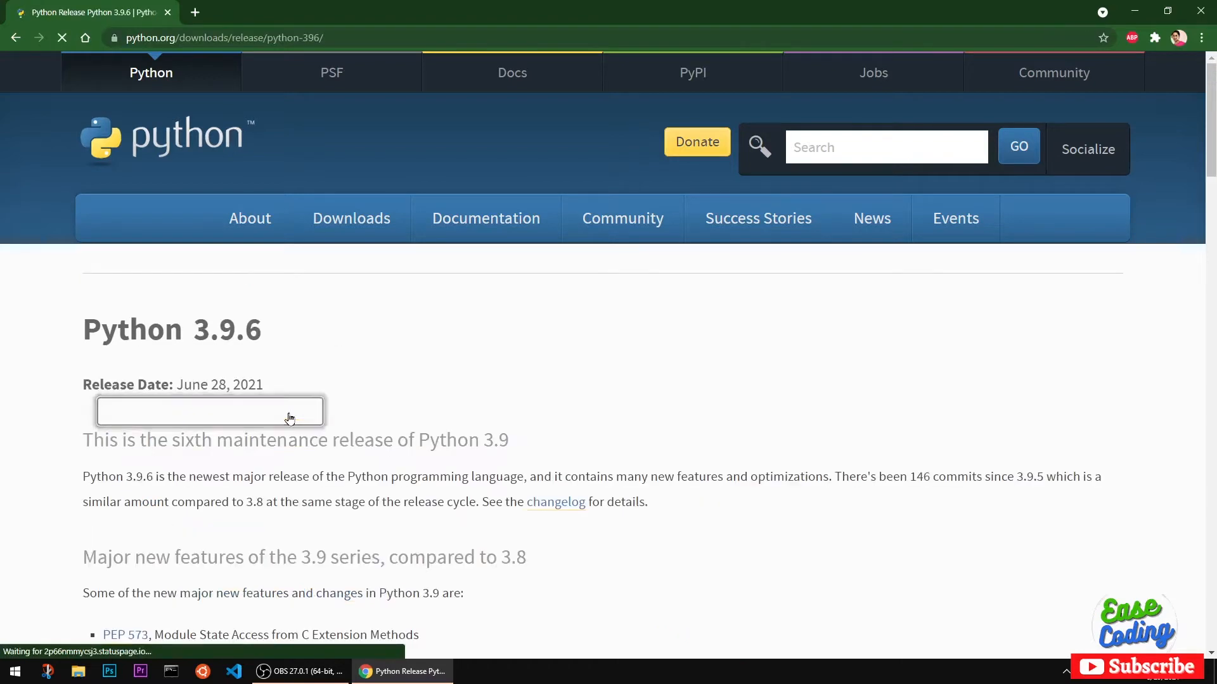
Find the release's Files table and download the recommended Windows installer (64-bit).
{"action": "left_click_drag", "start_coordinate": [1214, 153], "coordinate": [1213, 460]}
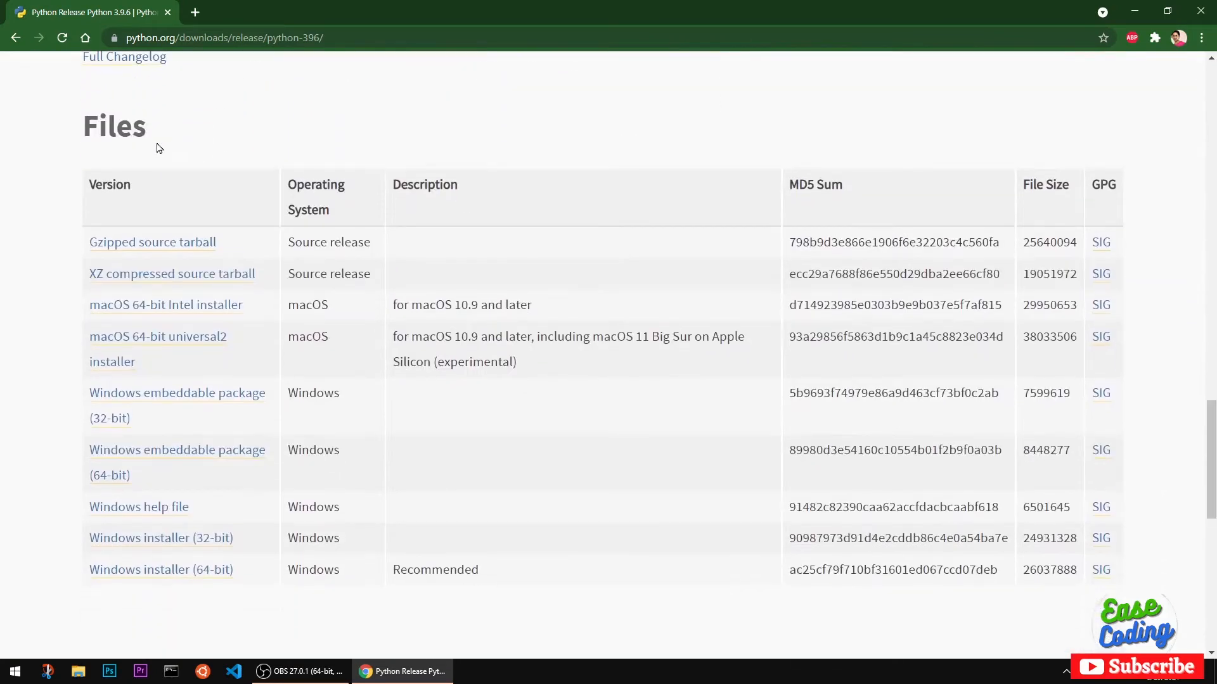
{"action": "left_click_drag", "start_coordinate": [81, 130], "coordinate": [215, 141]}
{"action": "left_click", "coordinate": [342, 135]}
{"action": "left_click_drag", "start_coordinate": [484, 577], "coordinate": [394, 574]}
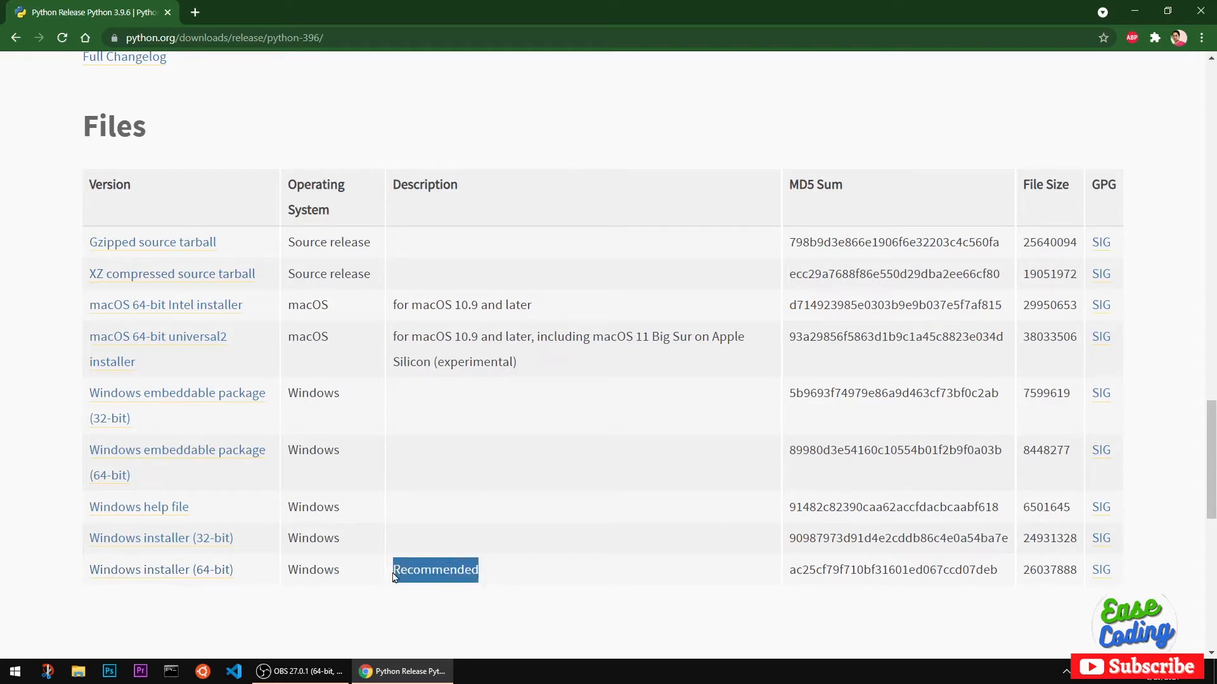
{"action": "left_click", "coordinate": [512, 575]}
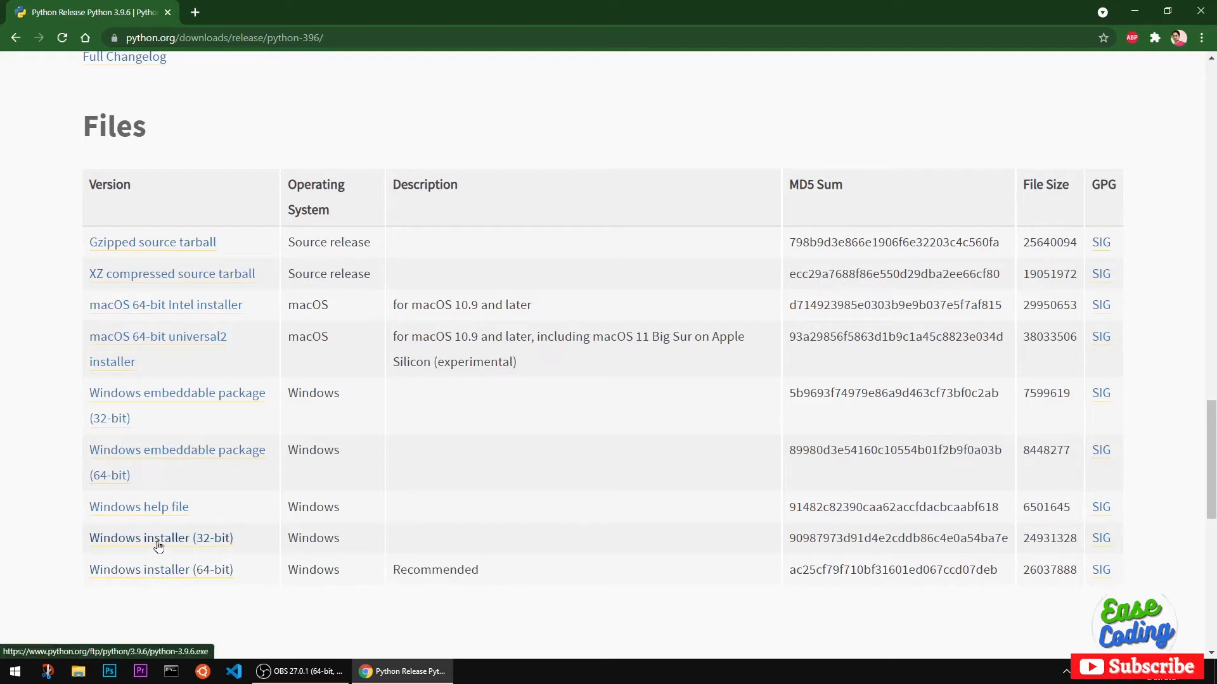
{"action": "left_click", "coordinate": [201, 575]}
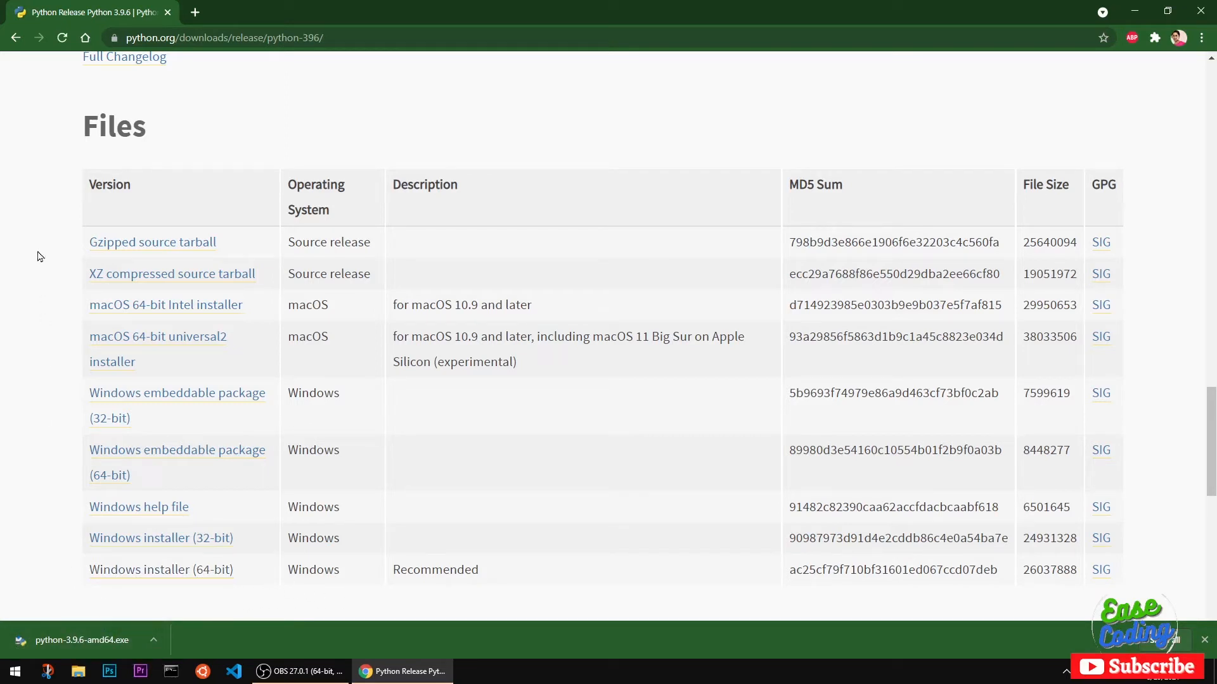
Run python-3.9.6-amd64.exe, enable adding Python 3.9 to PATH, install with the default settings and close the setup.
{"action": "left_click", "coordinate": [69, 641]}
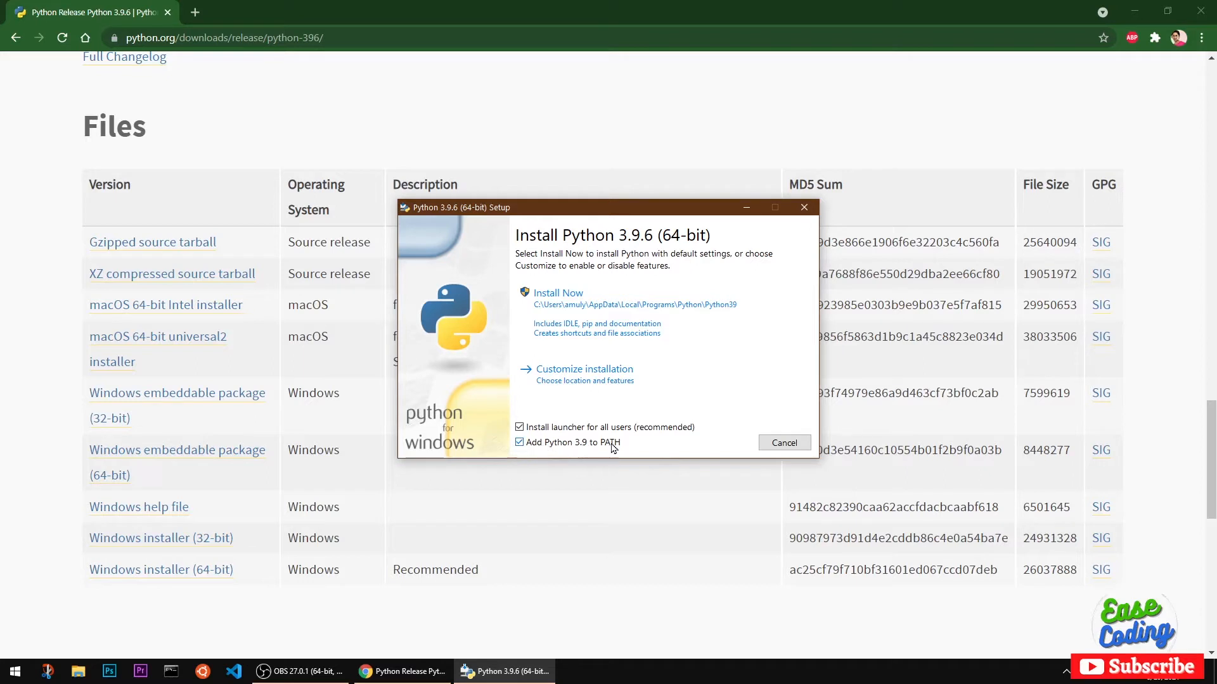
{"action": "left_click", "coordinate": [581, 306]}
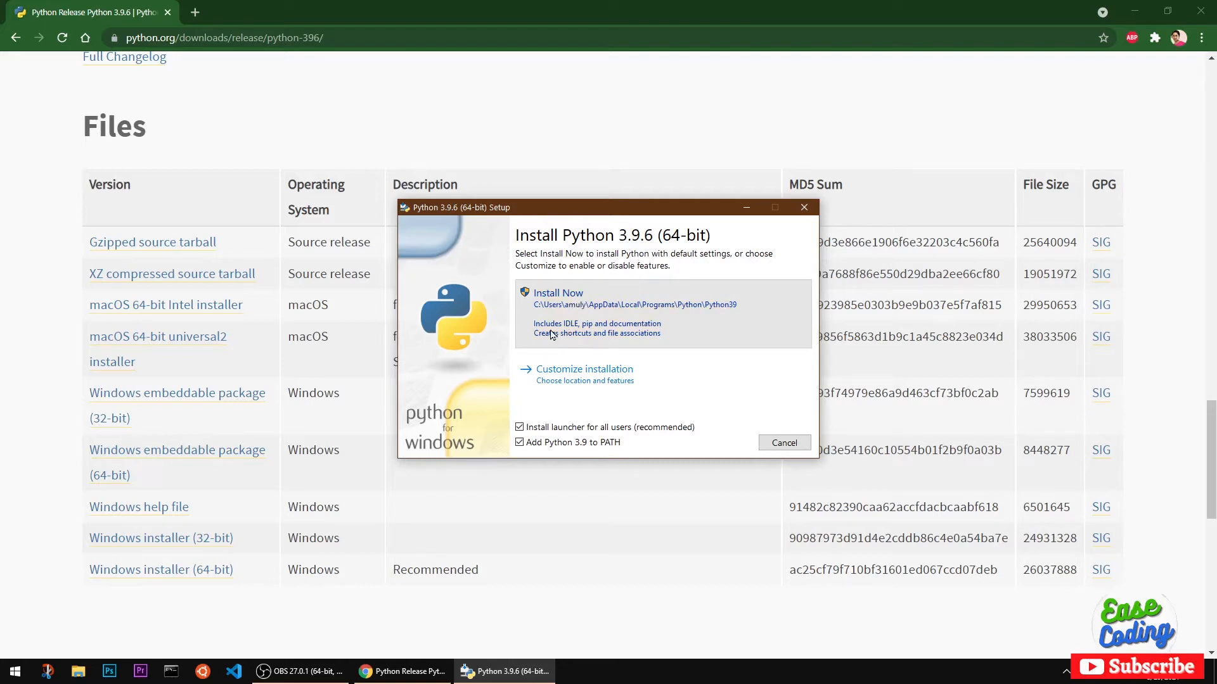
{"action": "left_click", "coordinate": [620, 322]}
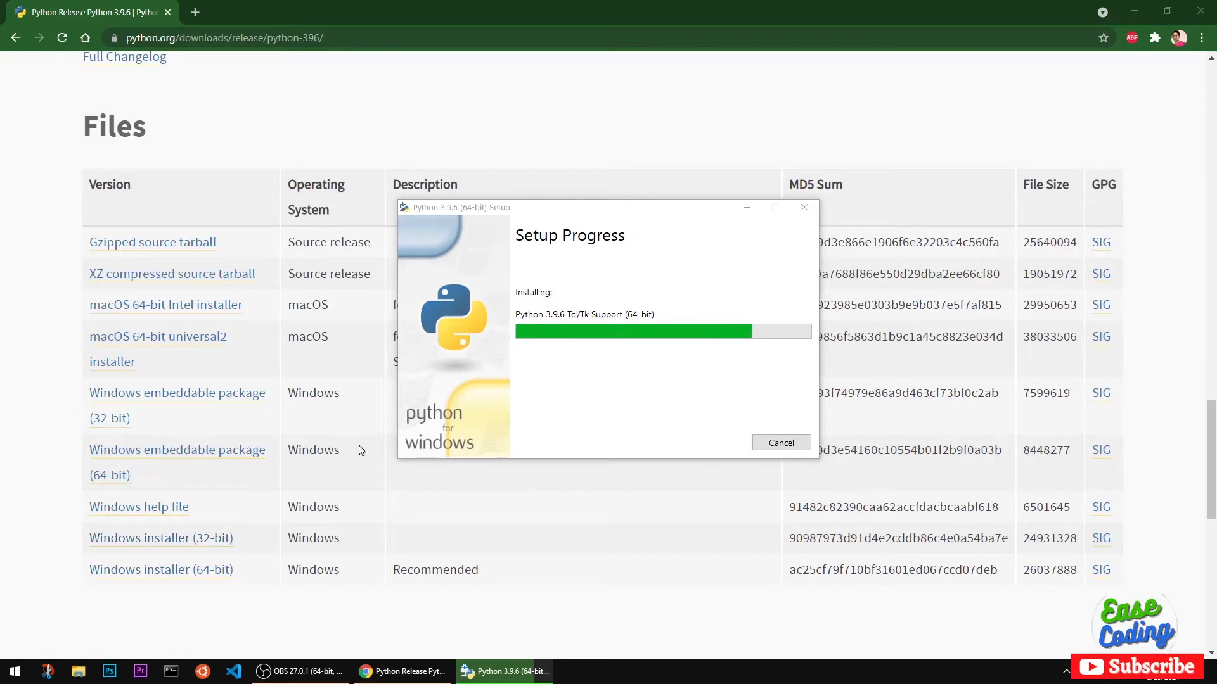
{"action": "left_click_drag", "start_coordinate": [471, 211], "coordinate": [427, 170]}
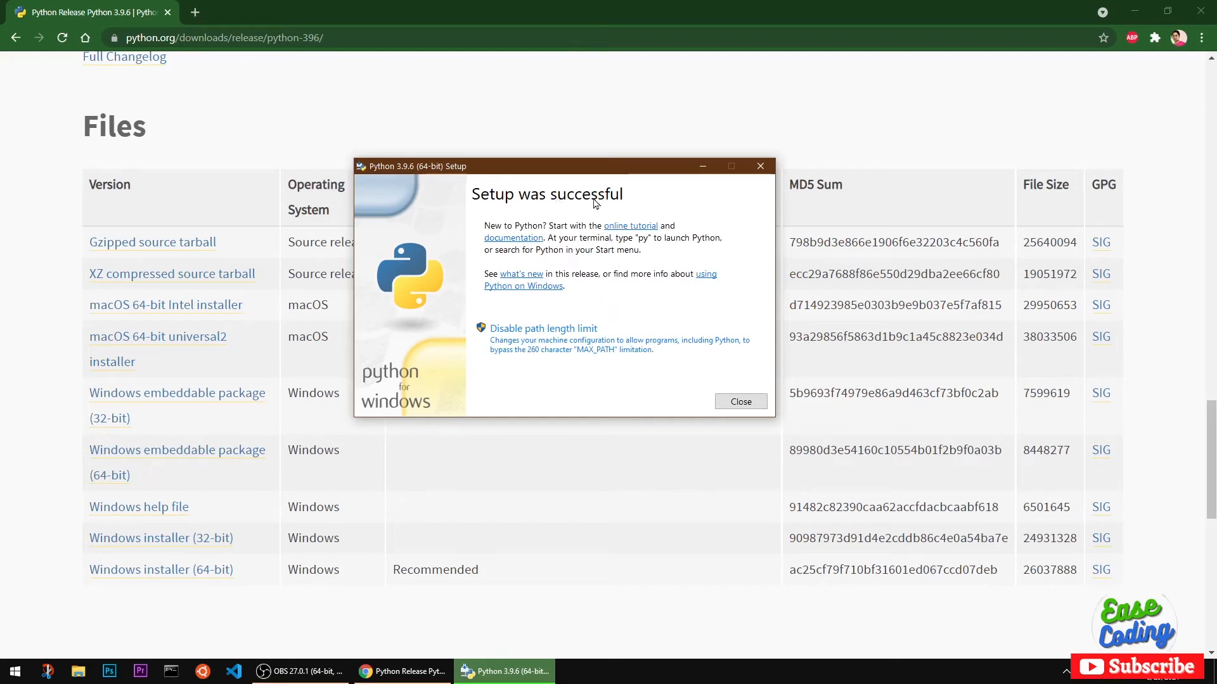
{"action": "left_click", "coordinate": [741, 402]}
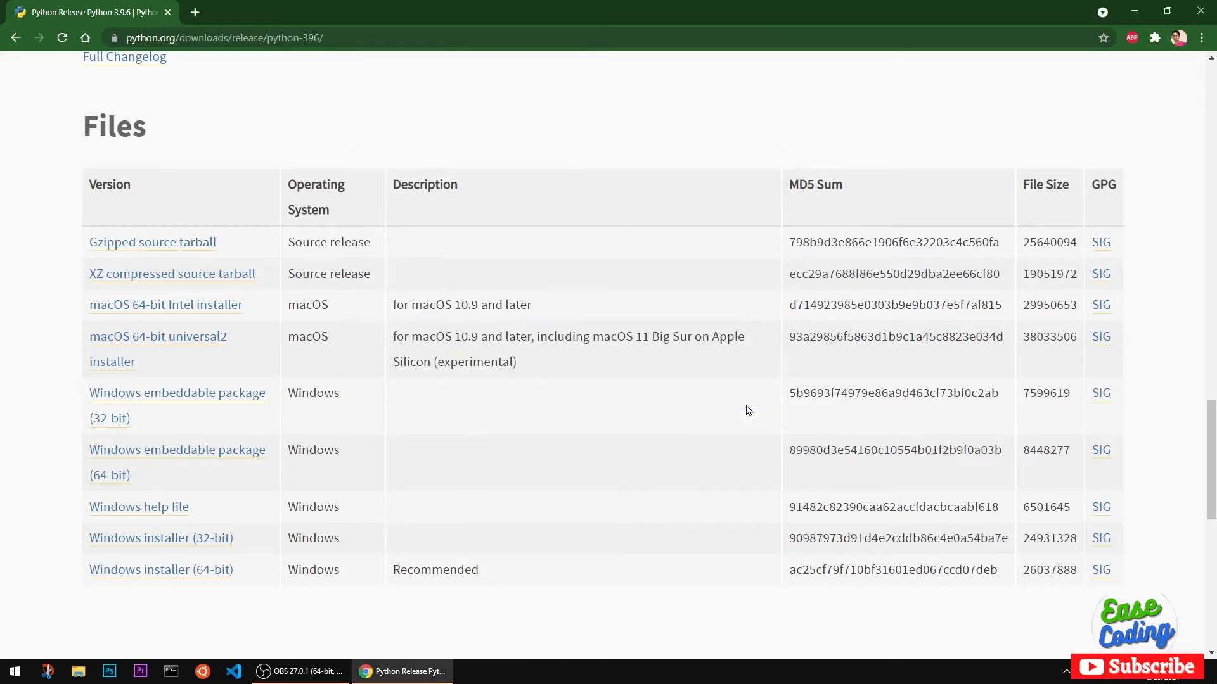
Open a Command Prompt and check the installed versions with python -V and pip -V.
{"action": "left_click", "coordinate": [170, 673]}
{"action": "left_click_drag", "start_coordinate": [305, 102], "coordinate": [560, 143]}
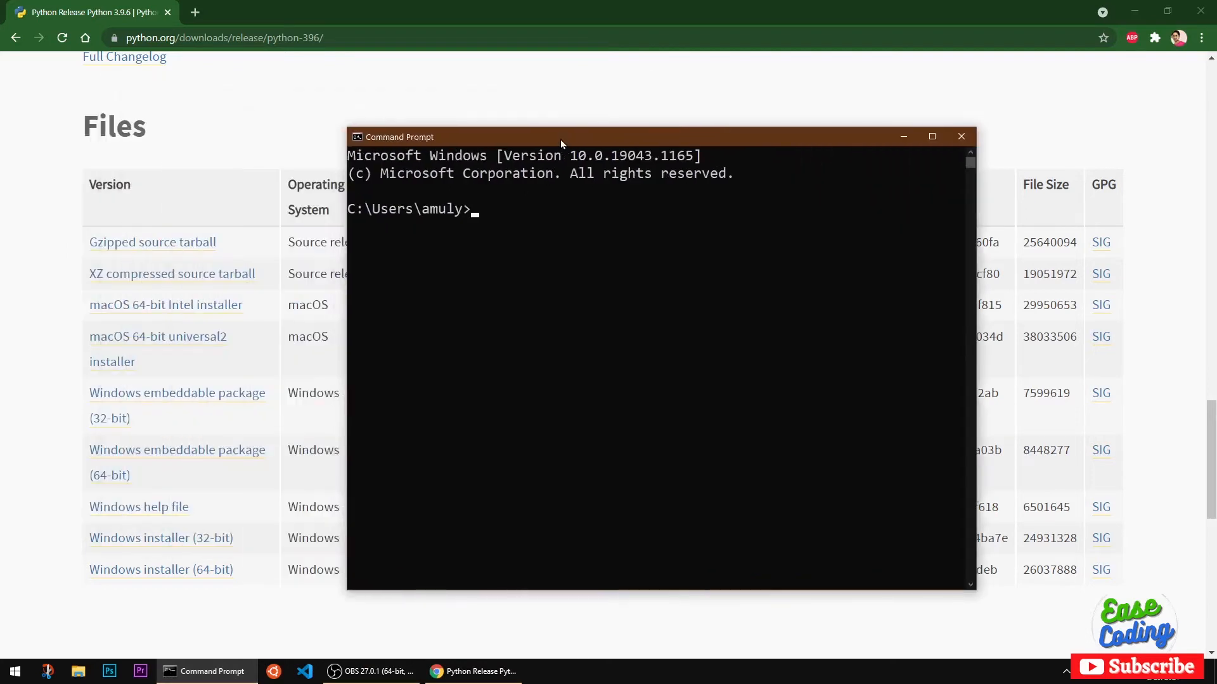
{"action": "type", "text": "python -V"}
{"action": "key", "text": "Return"}
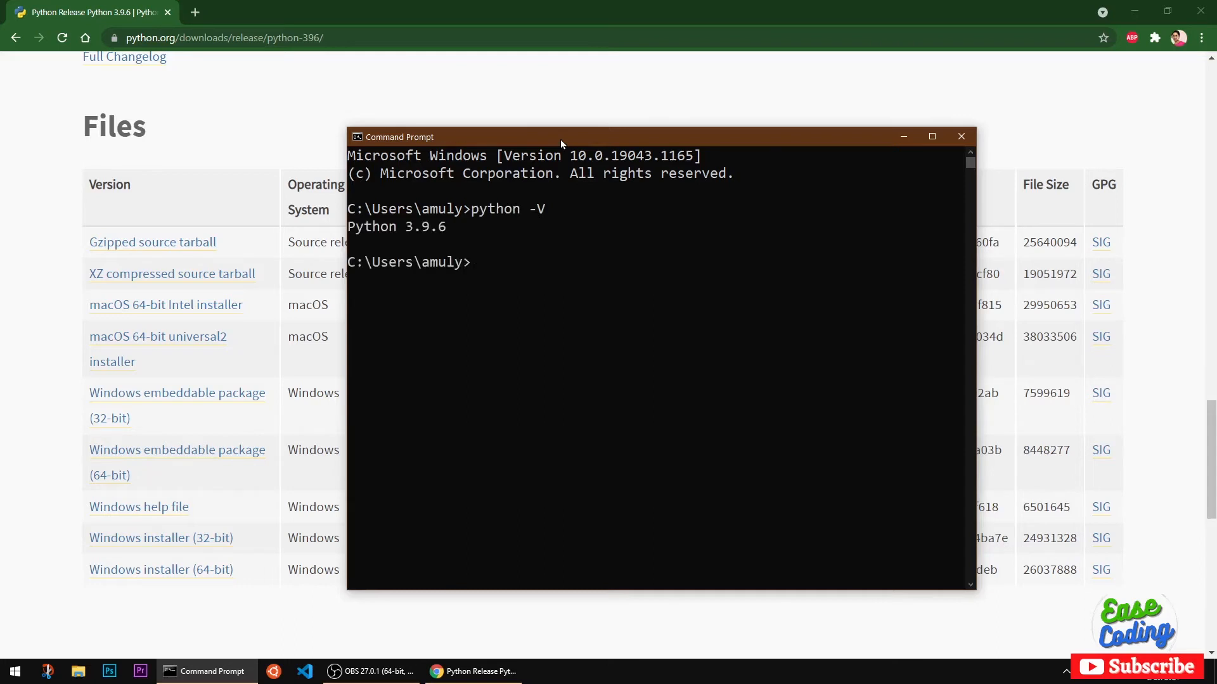
{"action": "type", "text": "pip -V"}
{"action": "key", "text": "Return"}
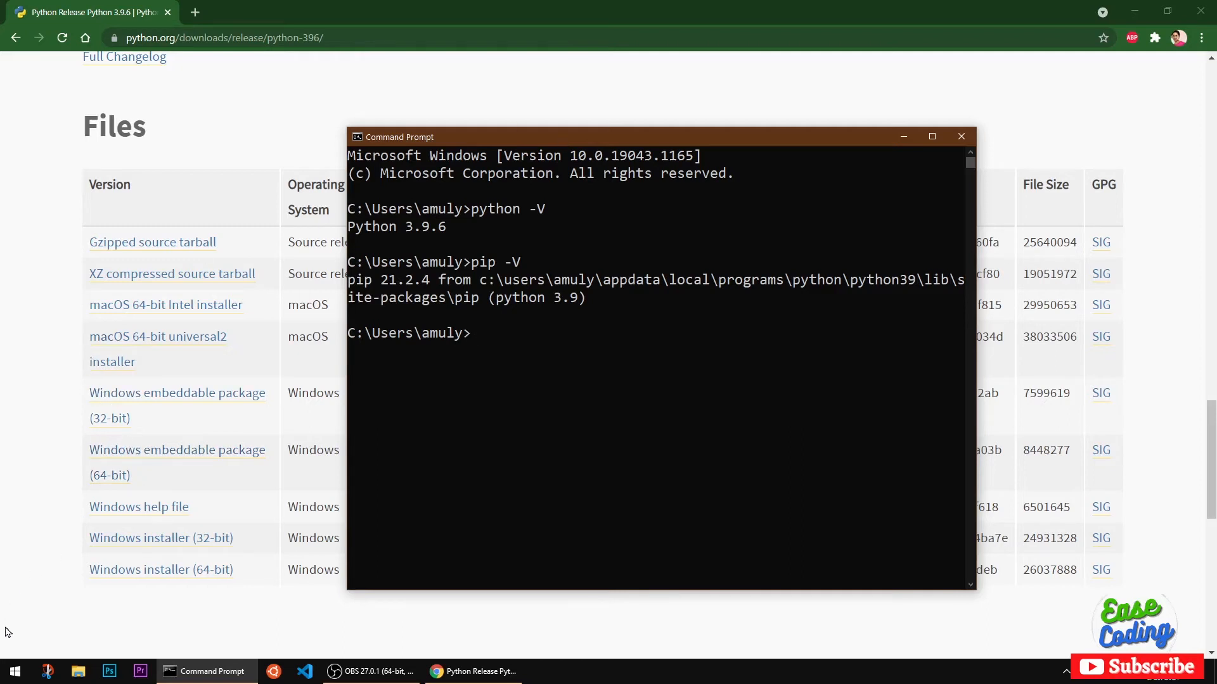
Launch IDLE (Python 3.9 64-bit) from the Python 3.9 program group and move its window towards the screen's centre.
{"action": "left_click", "coordinate": [15, 671]}
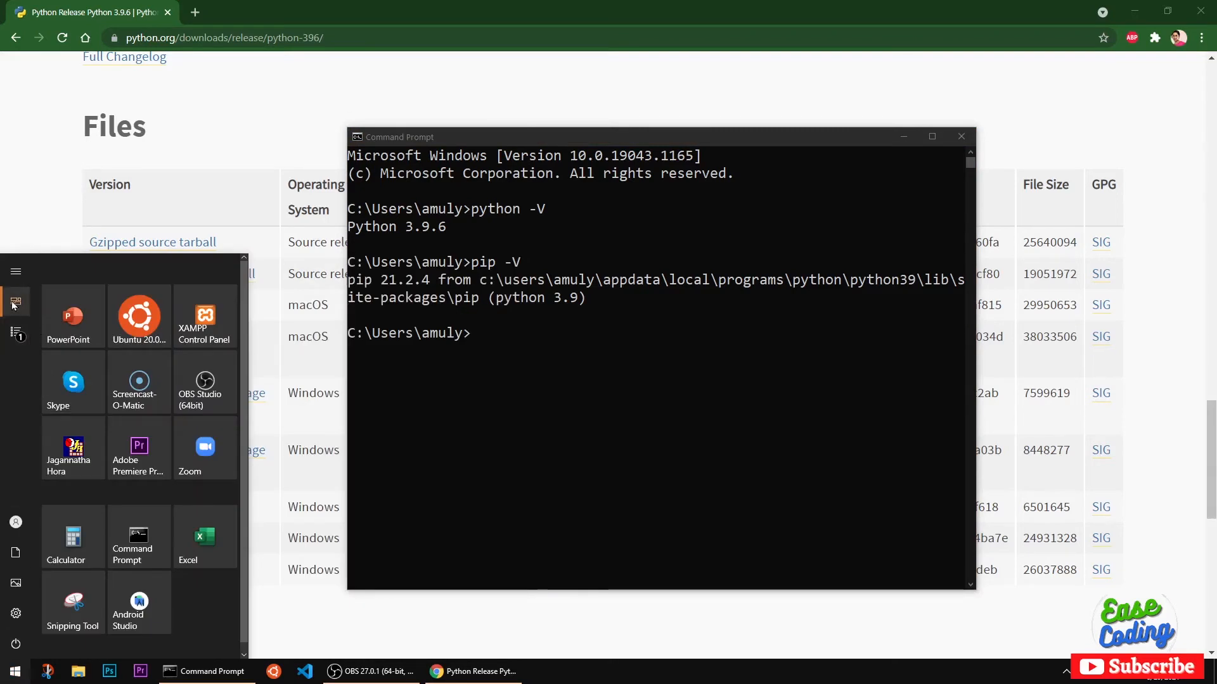
{"action": "mouse_move", "coordinate": [16, 304]}
{"action": "left_click", "coordinate": [17, 334]}
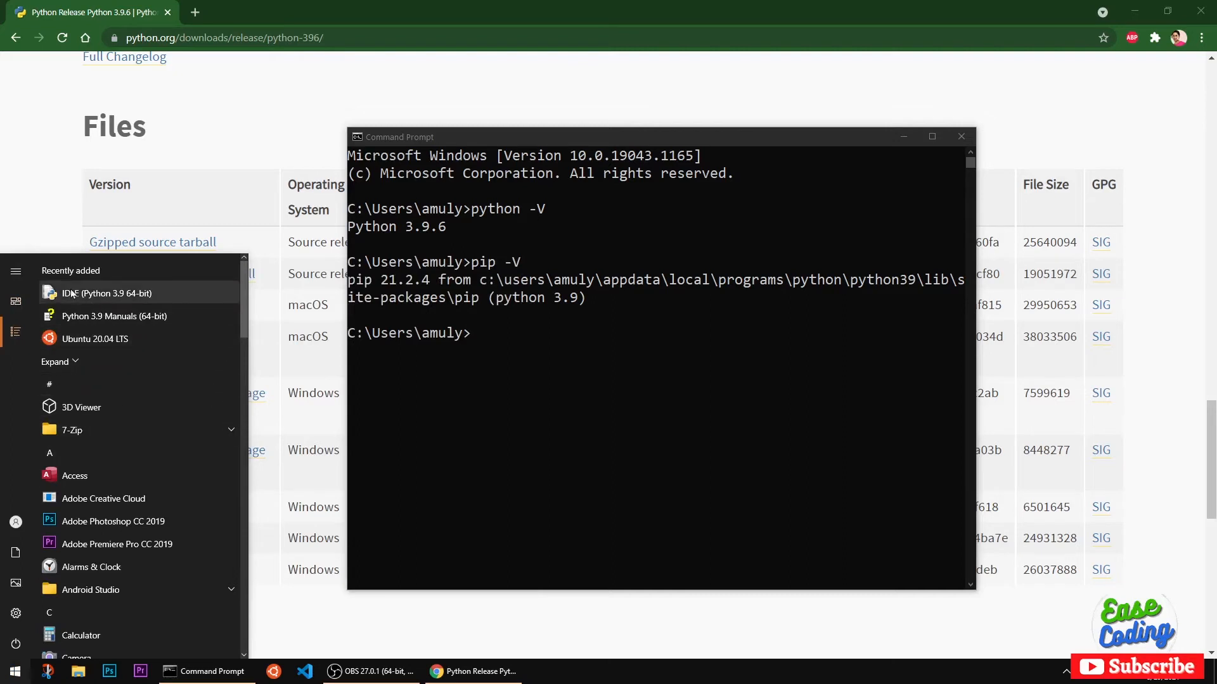
{"action": "scroll", "coordinate": [167, 538], "scroll_direction": "down", "scroll_amount": 8}
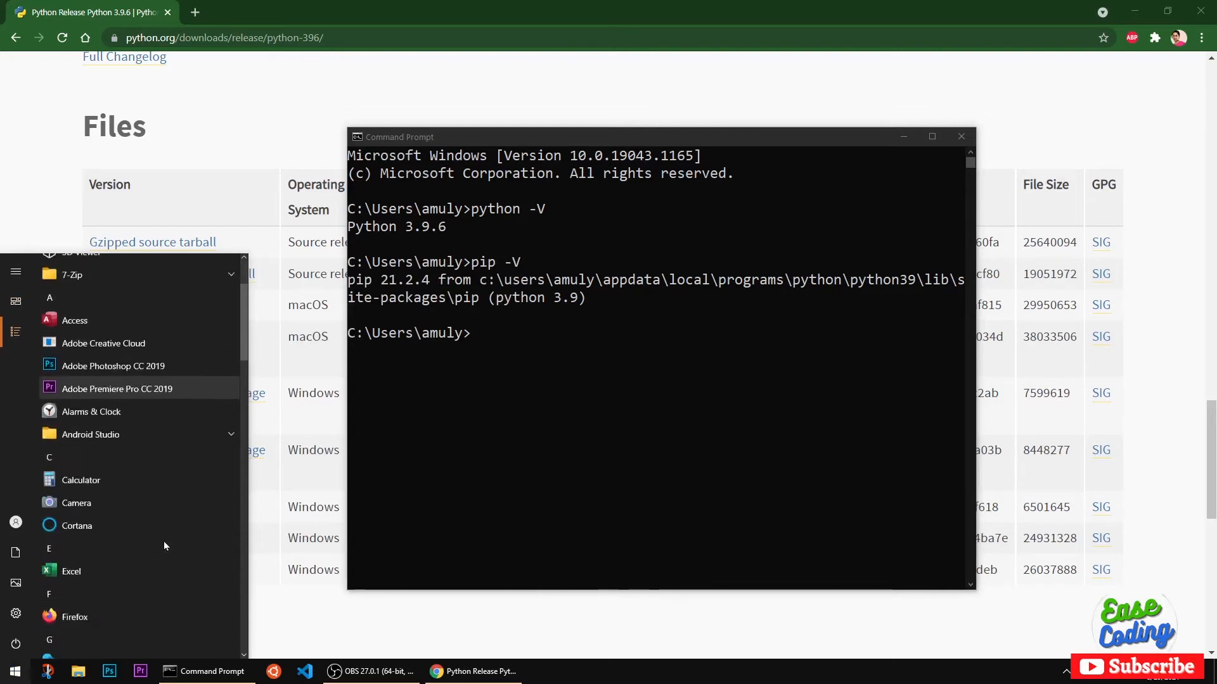
{"action": "scroll", "coordinate": [163, 542], "scroll_direction": "down", "scroll_amount": 4}
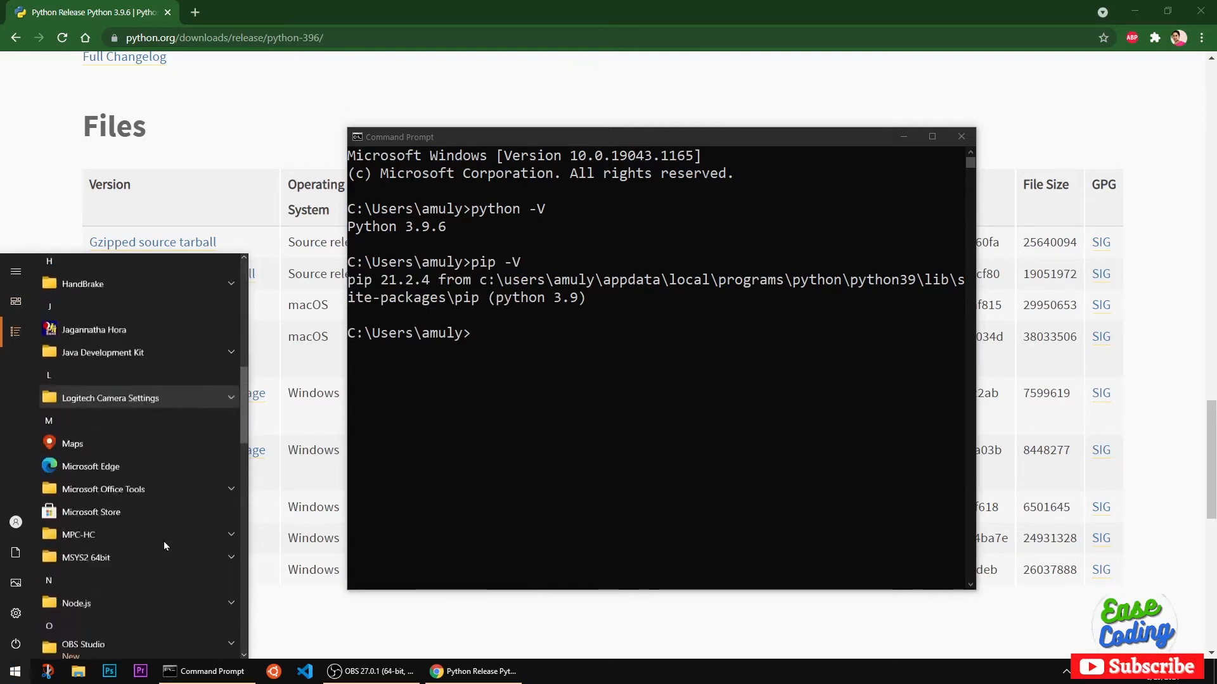
{"action": "scroll", "coordinate": [163, 541], "scroll_direction": "down", "scroll_amount": 4}
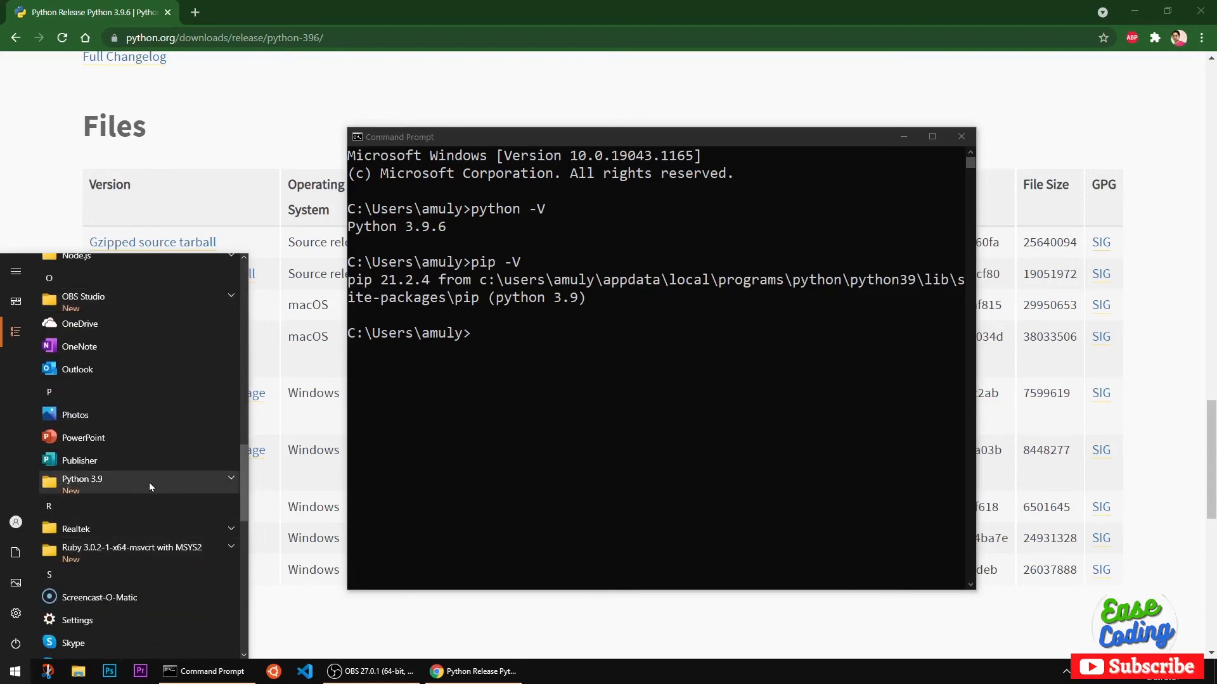
{"action": "left_click", "coordinate": [169, 481]}
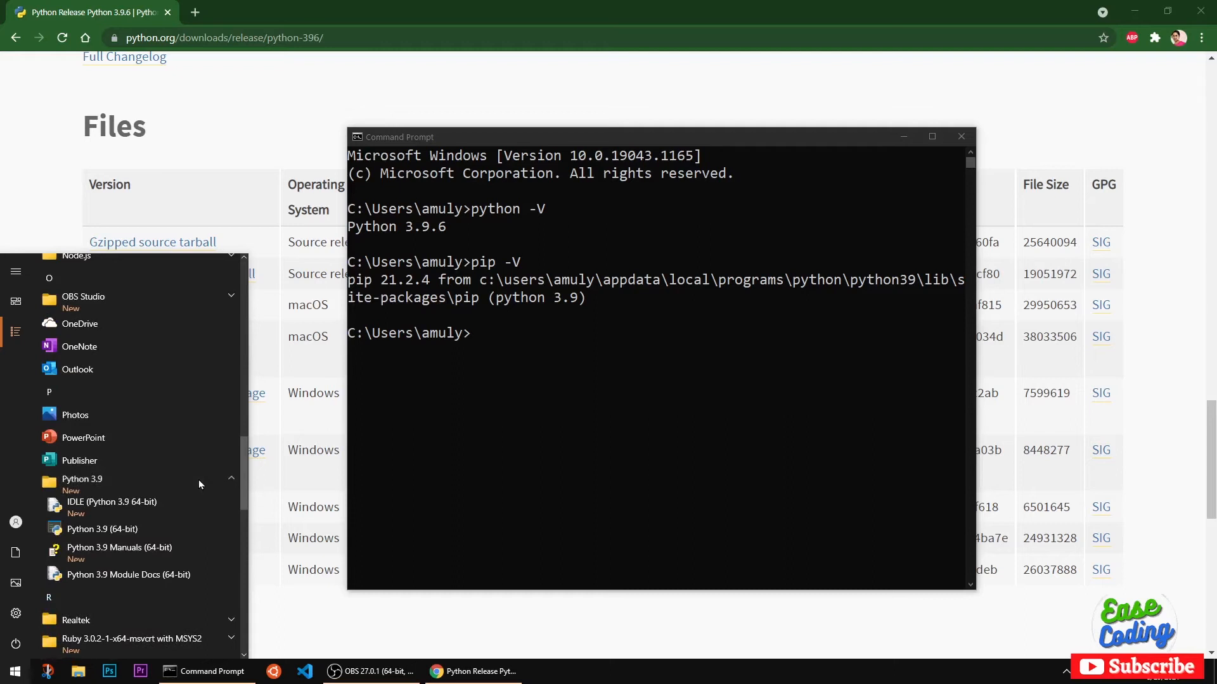
{"action": "left_click", "coordinate": [104, 506]}
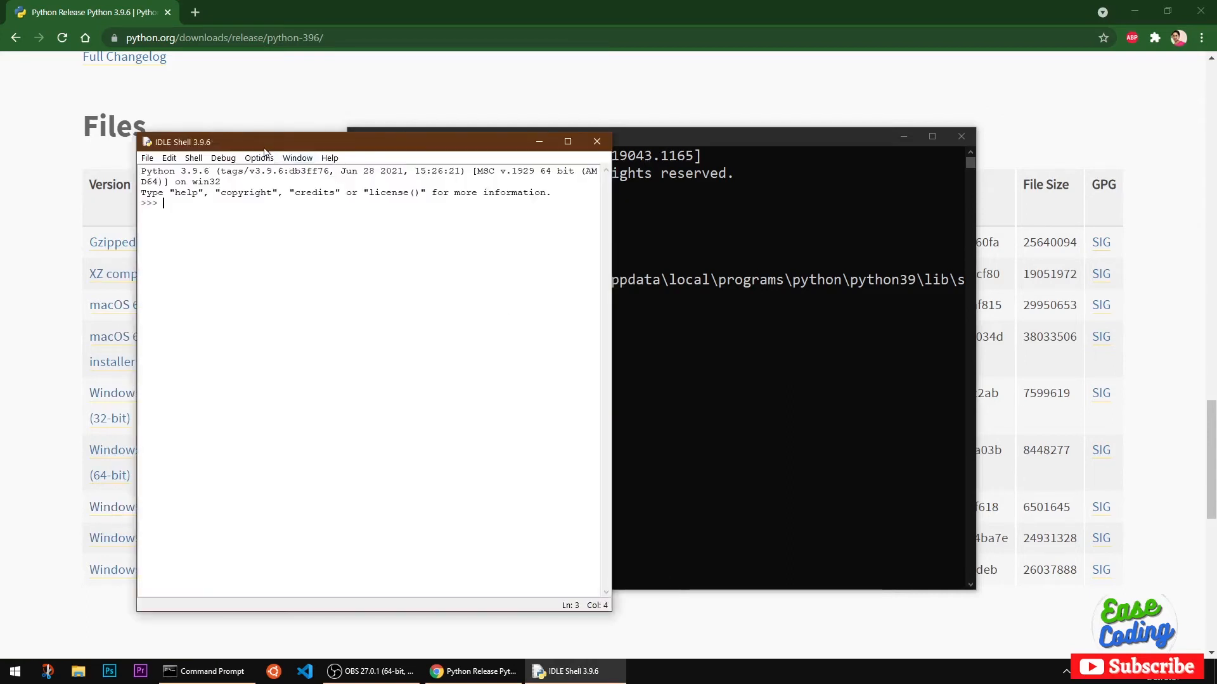
{"action": "left_click_drag", "start_coordinate": [266, 149], "coordinate": [439, 152]}
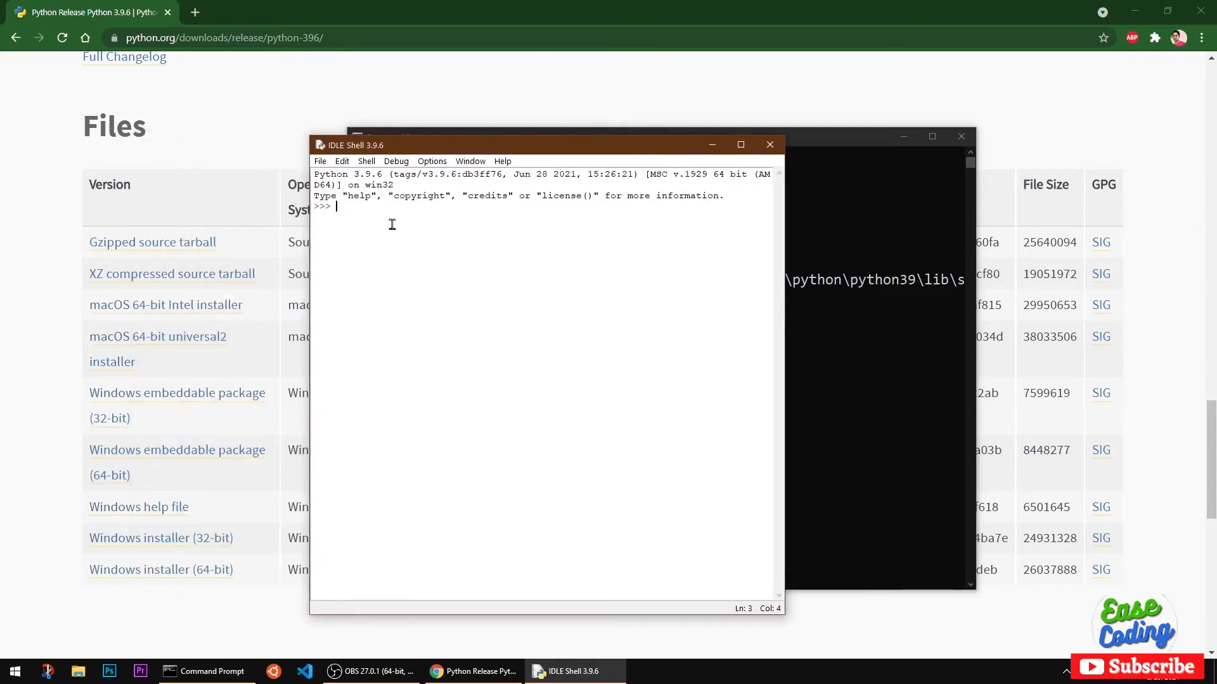
Run print("hello world") in the IDLE shell.
{"action": "type", "text": "print("}
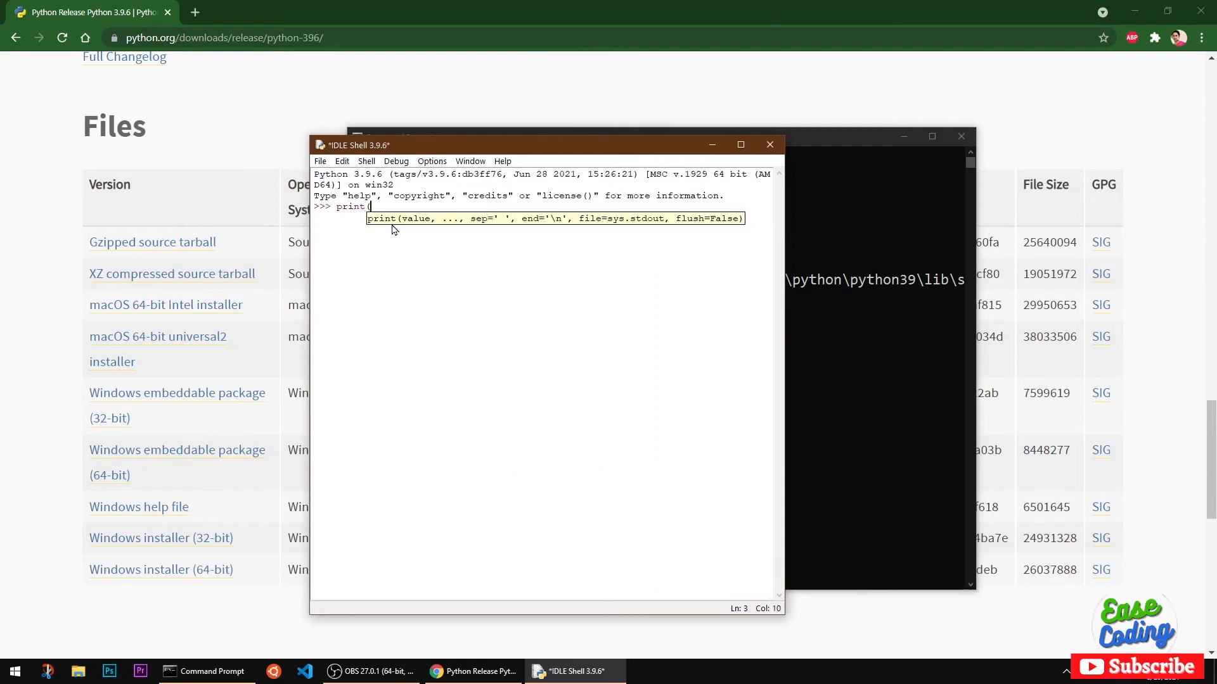
{"action": "type", "text": "\"hello world\")"}
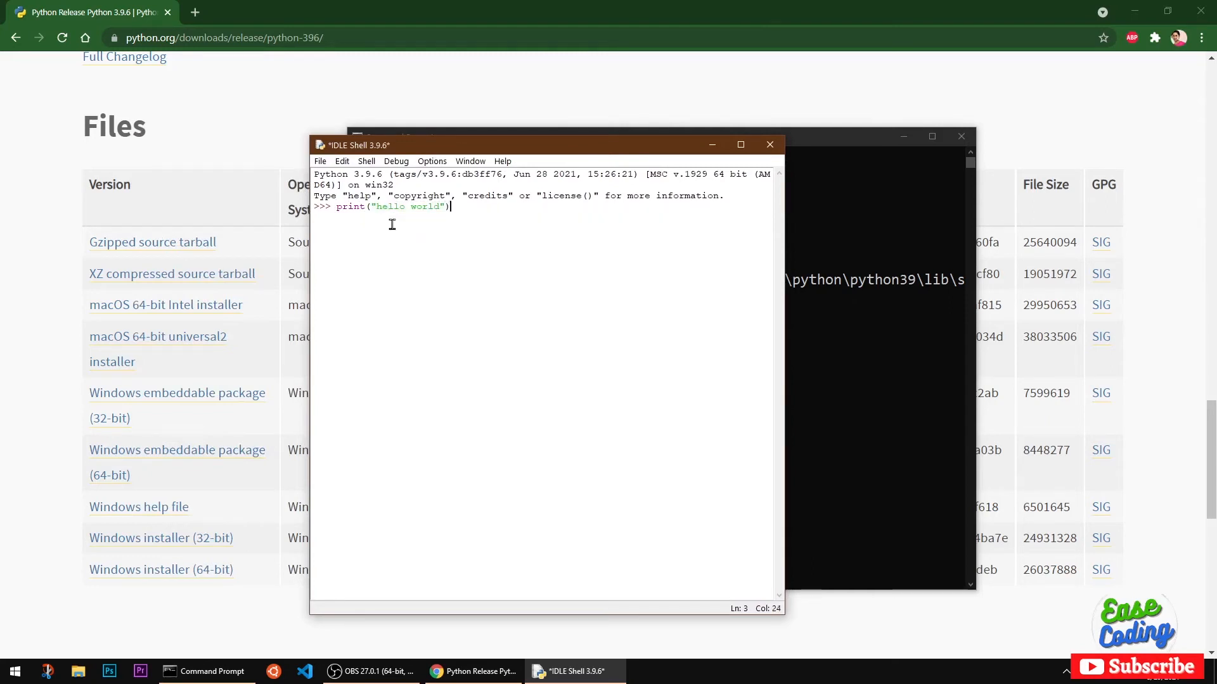
{"action": "key", "text": "Return"}
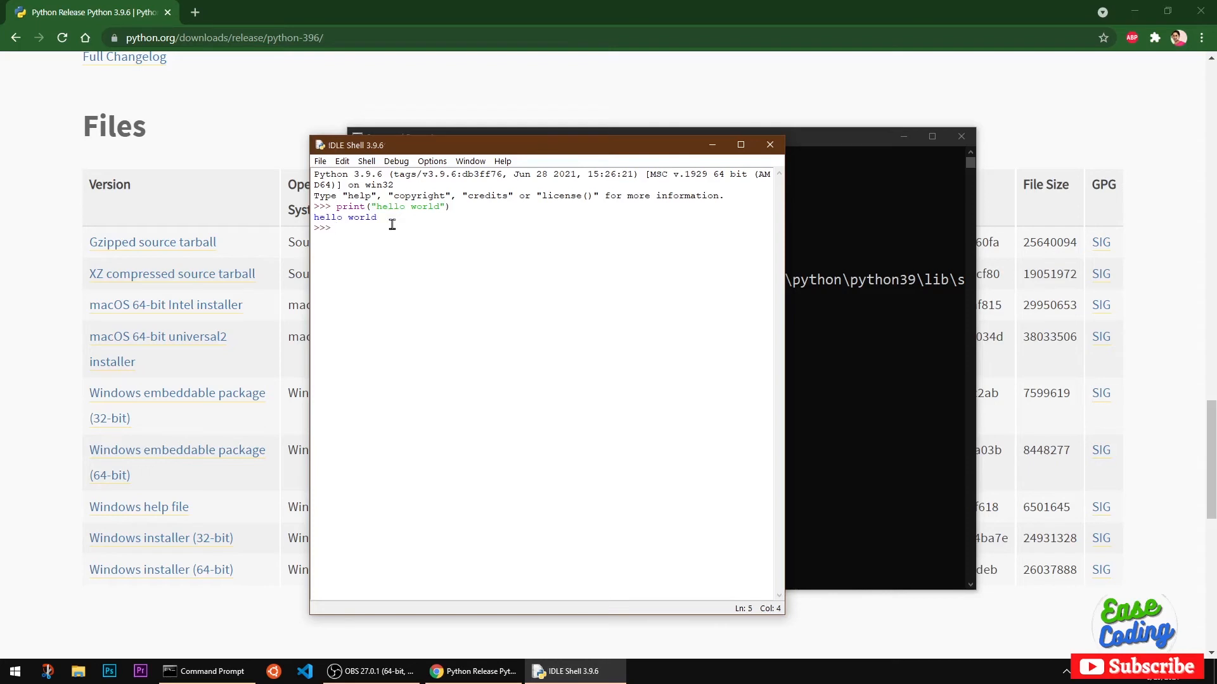
Look over the IDLE shell's available commands, including the debugging ones, and close the shell.
{"action": "left_click", "coordinate": [431, 163]}
{"action": "mouse_move", "coordinate": [369, 163]}
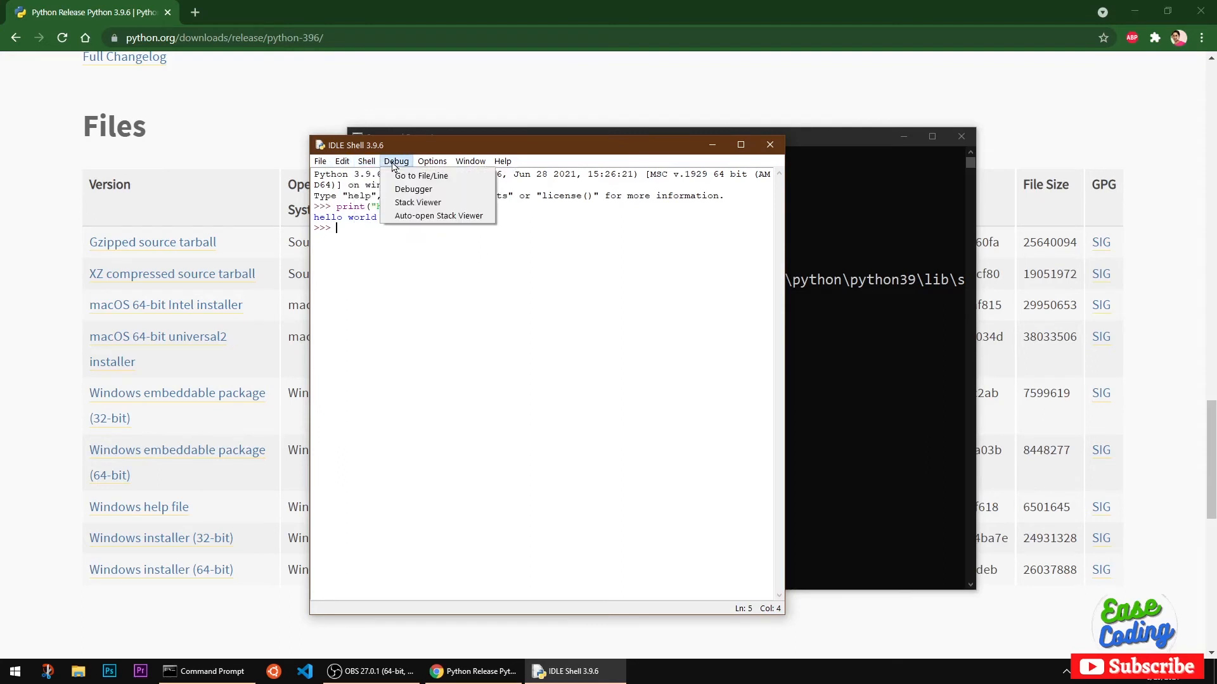
{"action": "left_click", "coordinate": [489, 480]}
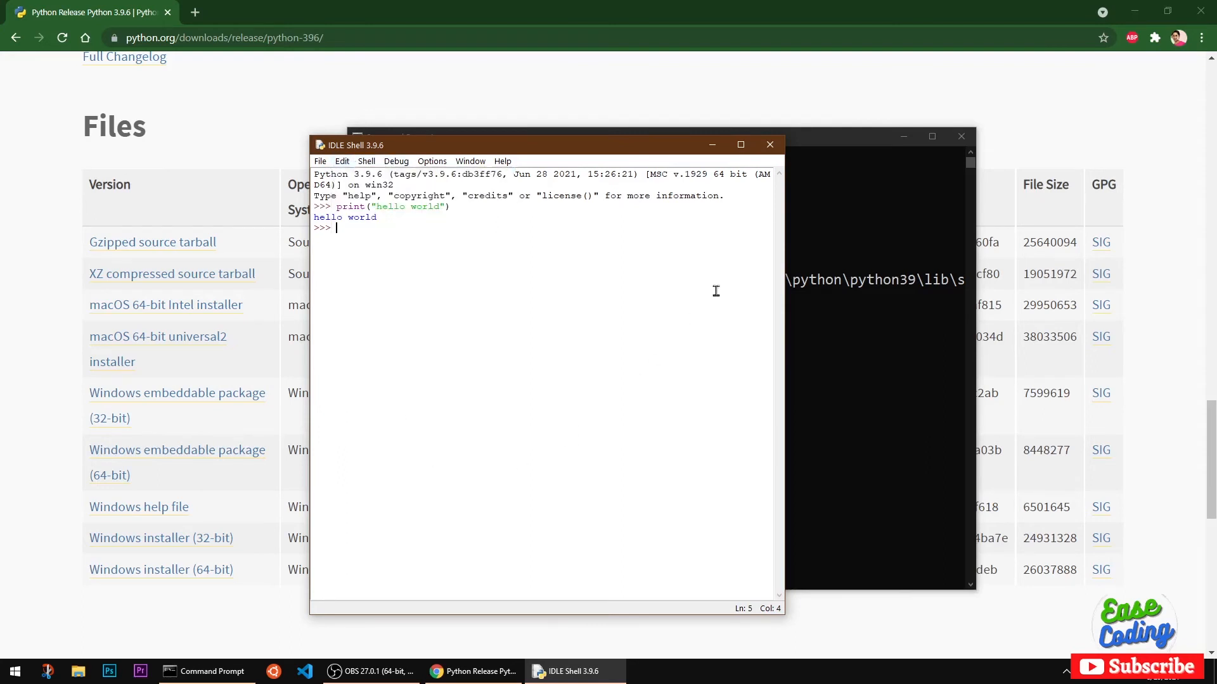
{"action": "left_click", "coordinate": [770, 145]}
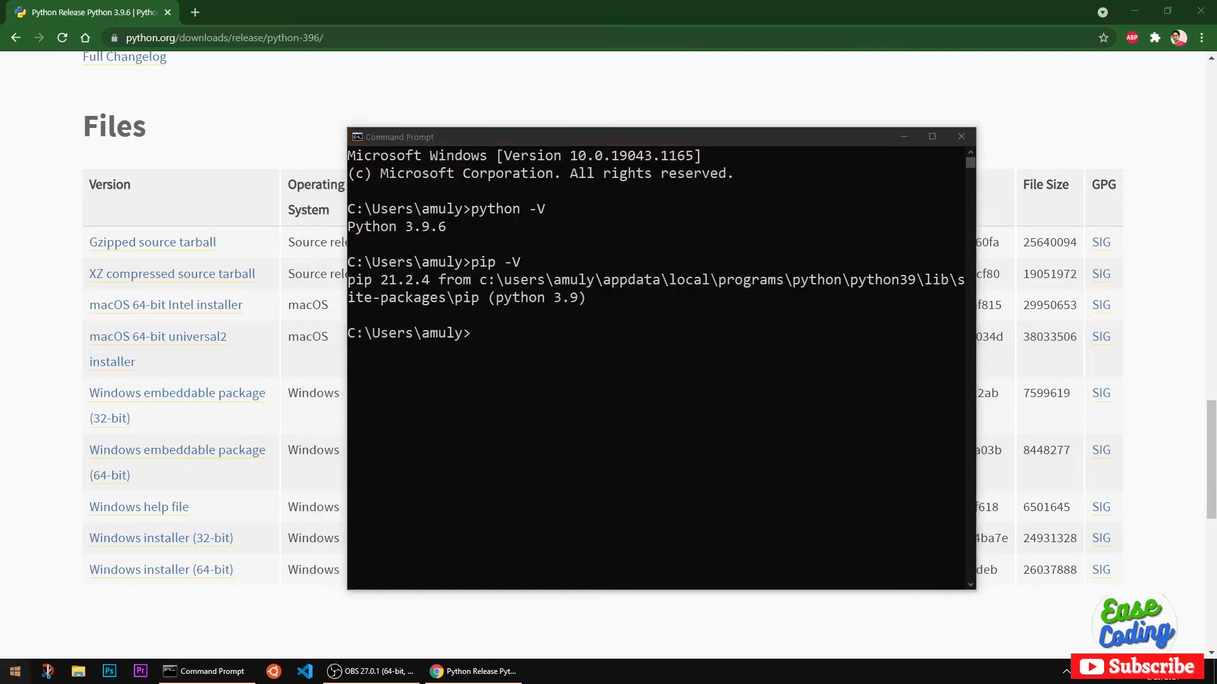
Launch Python 3.9 Module Docs (64-bit) from the Python 3.9 program group.
{"action": "key", "text": "super"}
{"action": "left_click", "coordinate": [15, 331]}
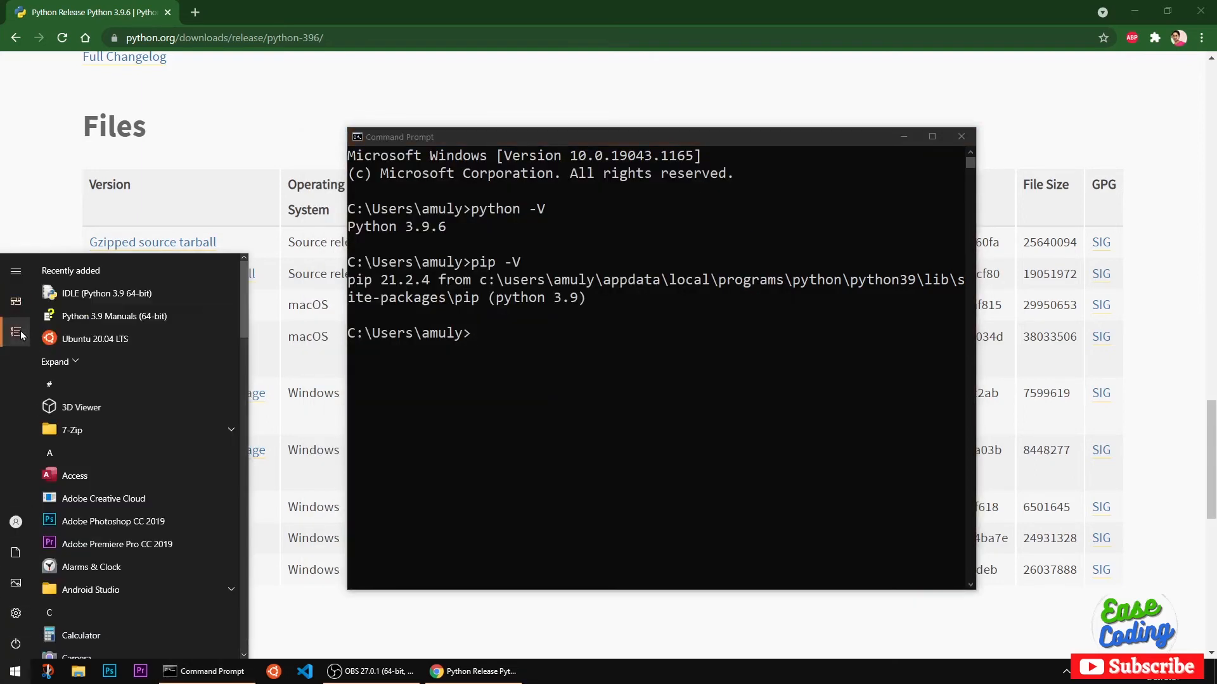
{"action": "scroll", "coordinate": [154, 545], "scroll_direction": "down", "scroll_amount": 10}
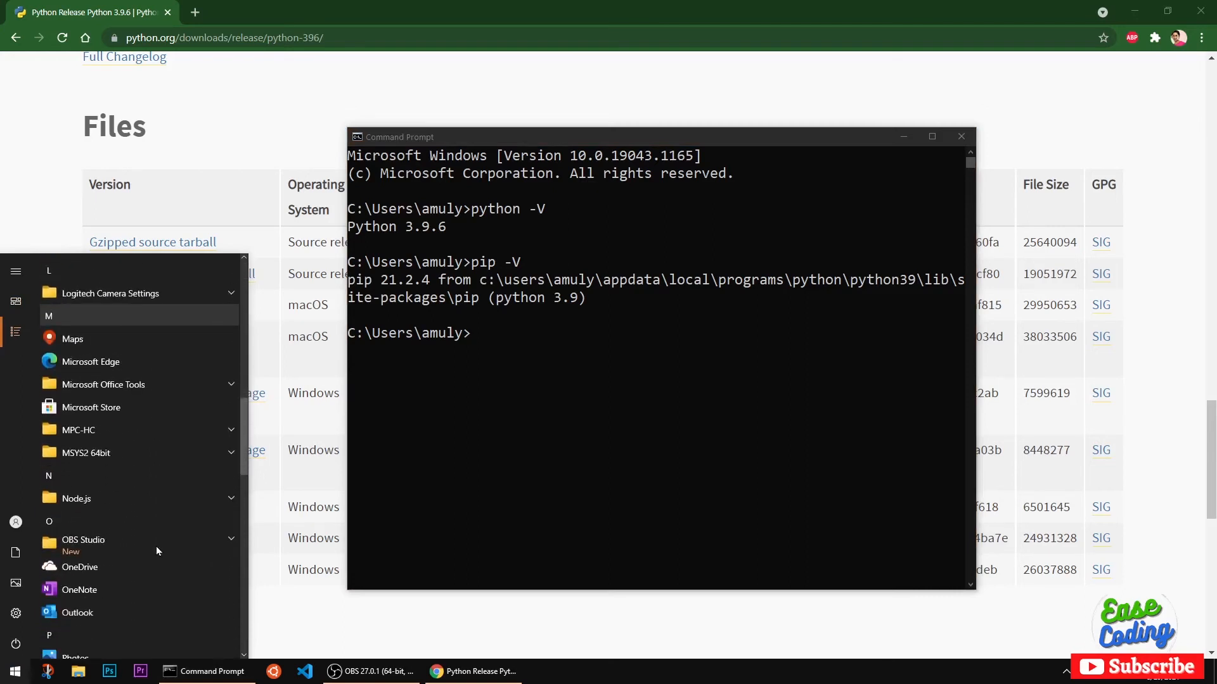
{"action": "scroll", "coordinate": [156, 547], "scroll_direction": "down", "scroll_amount": 4}
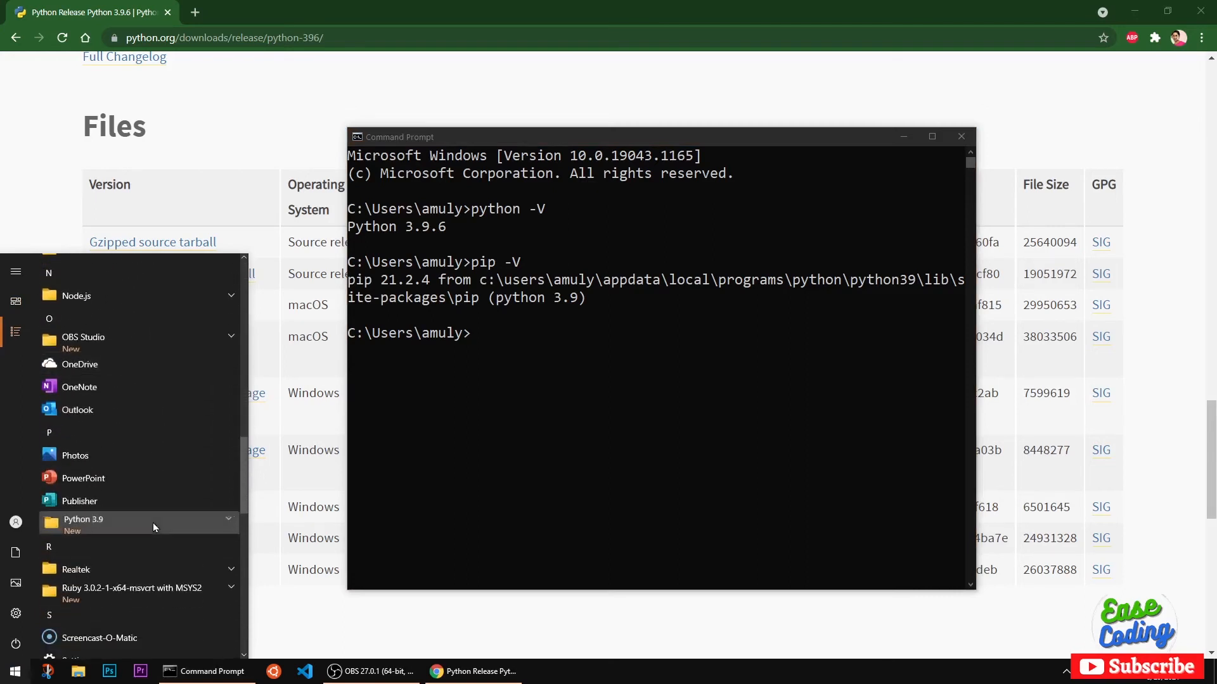
{"action": "left_click", "coordinate": [180, 519]}
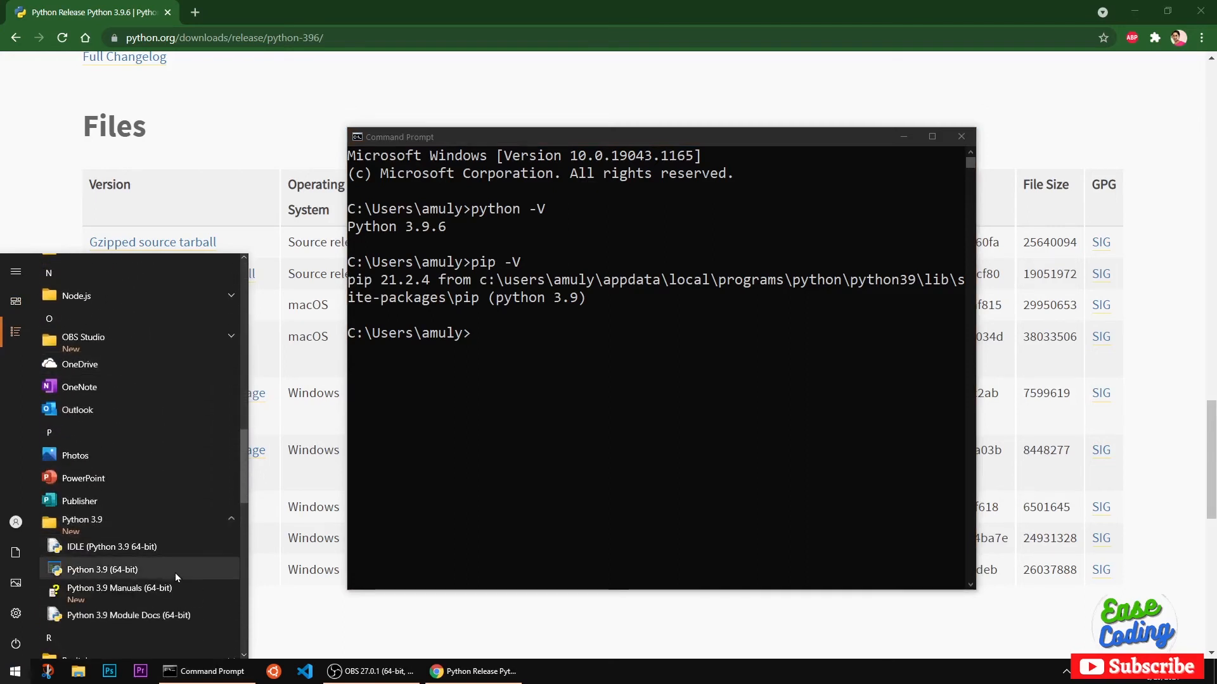
{"action": "left_click", "coordinate": [161, 617]}
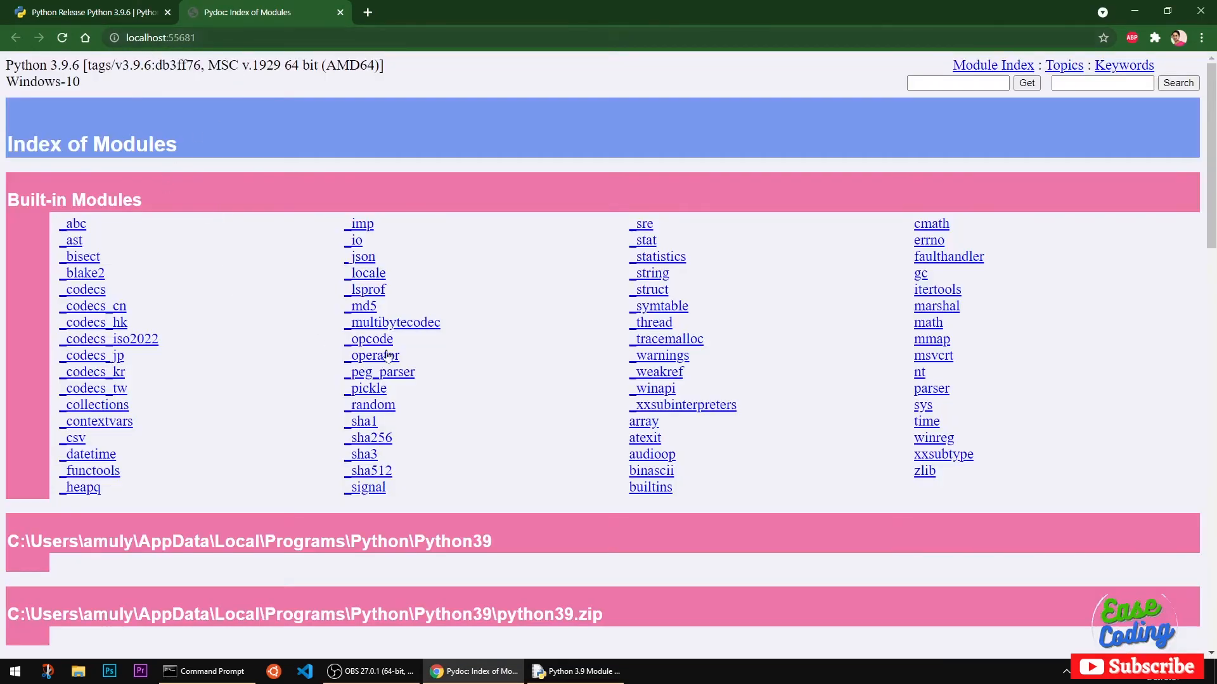
Look over the Pydoc Index of Modules page, including its module lists and the Python version heading.
{"action": "scroll", "coordinate": [576, 369], "scroll_direction": "down", "scroll_amount": 20}
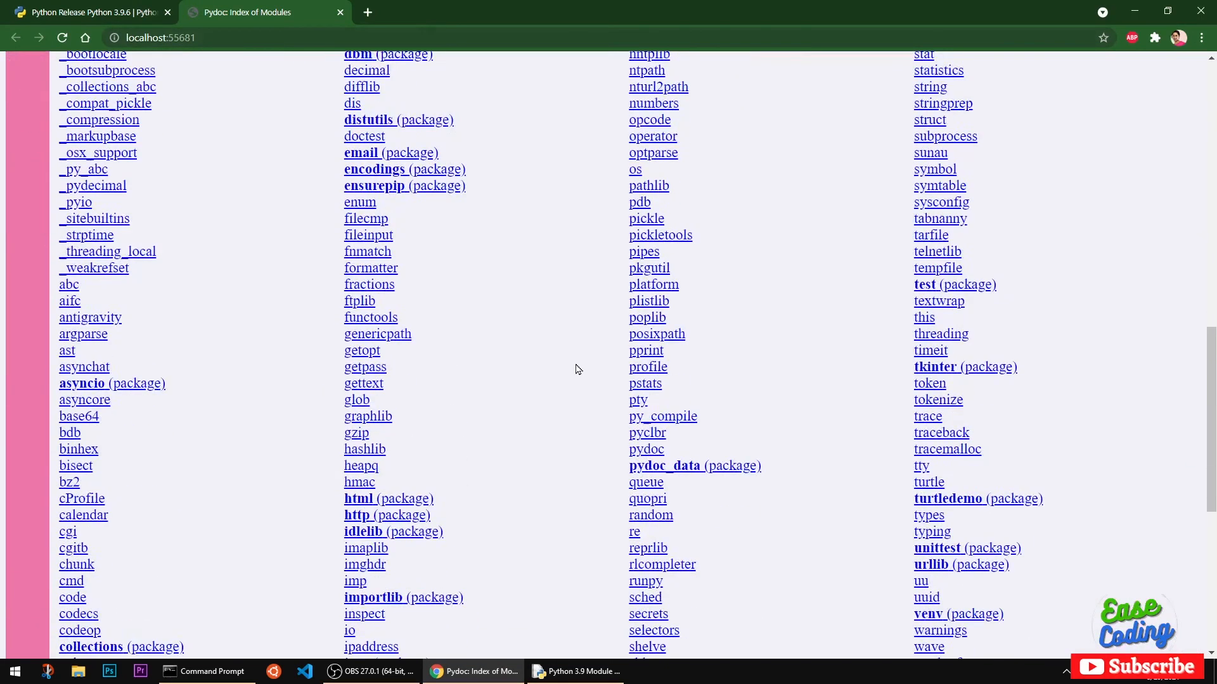
{"action": "scroll", "coordinate": [576, 368], "scroll_direction": "up", "scroll_amount": 20}
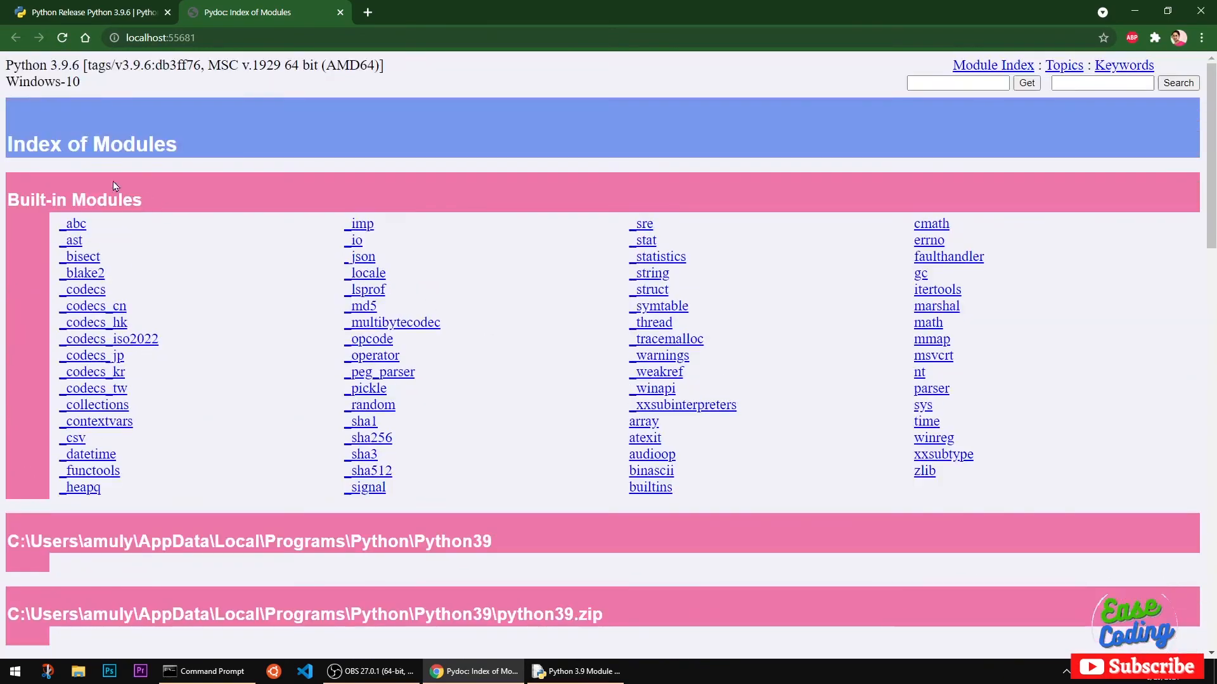
{"action": "left_click_drag", "start_coordinate": [29, 137], "coordinate": [244, 148]}
{"action": "left_click", "coordinate": [243, 147]}
{"action": "left_click_drag", "start_coordinate": [59, 67], "coordinate": [523, 71]}
{"action": "left_click", "coordinate": [523, 70]}
Close the Pydoc page and the Python 3.9 Module Docs server window.
{"action": "left_click", "coordinate": [341, 14]}
{"action": "left_click", "coordinate": [582, 678]}
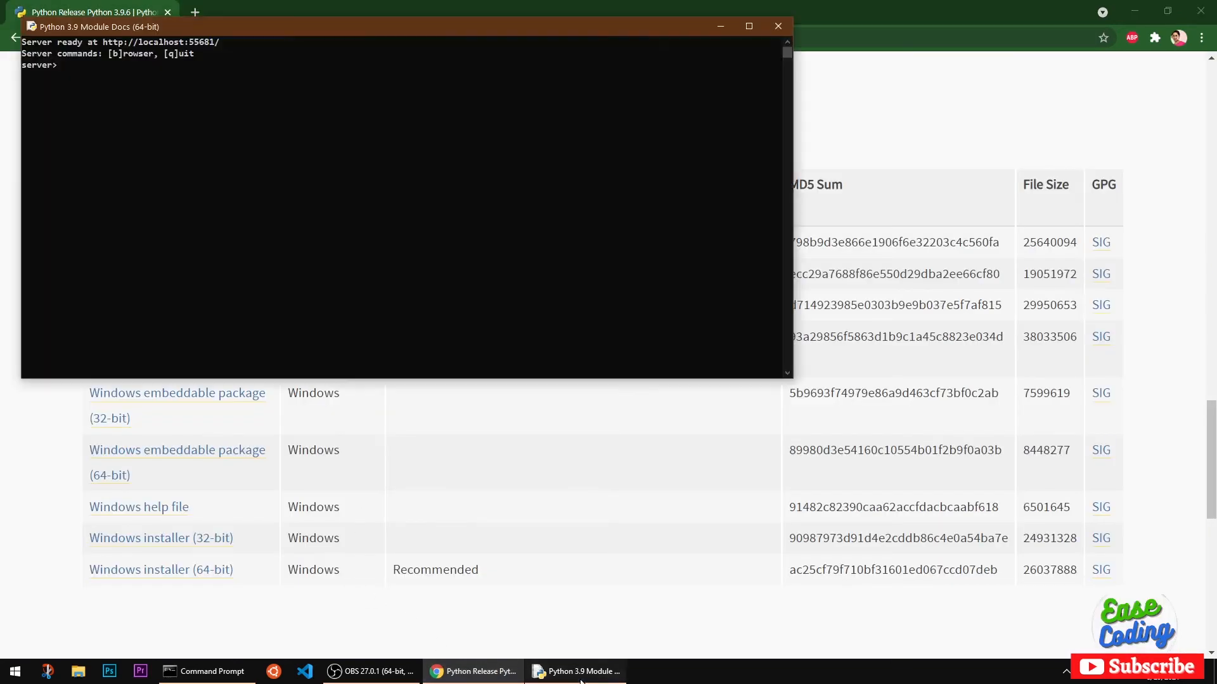
{"action": "left_click", "coordinate": [778, 27]}
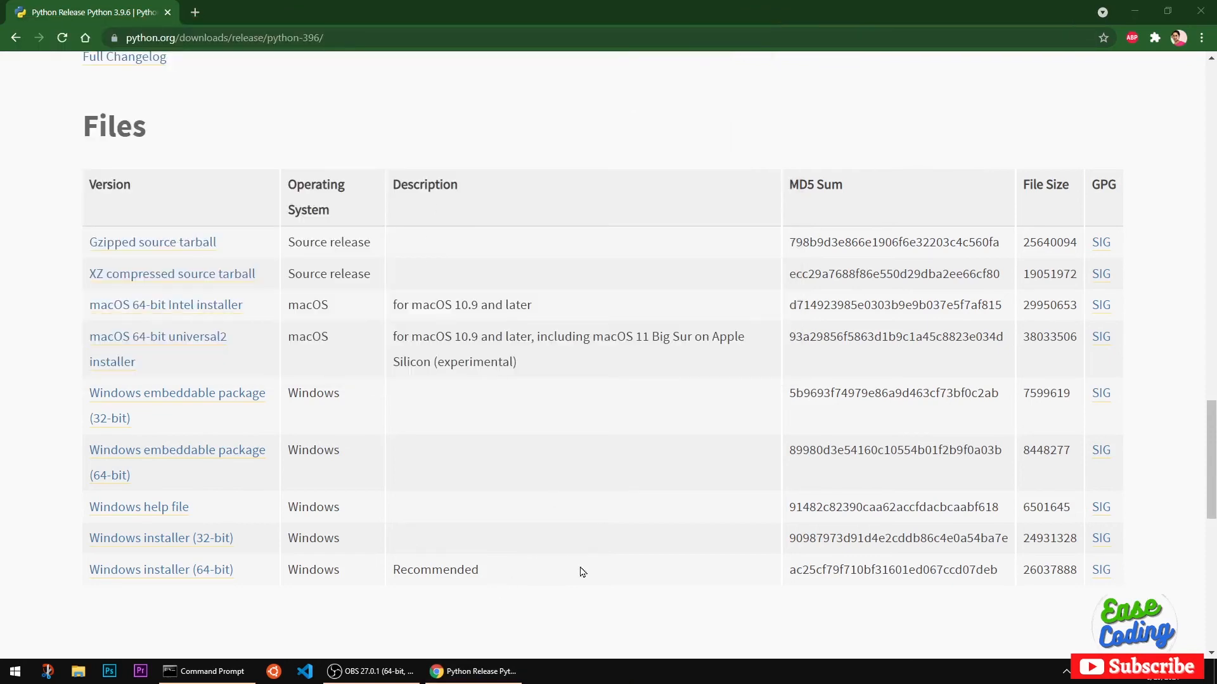
Switch to the Command Prompt, change to the Desktop directory and clear the screen with cls.
{"action": "left_click", "coordinate": [178, 671]}
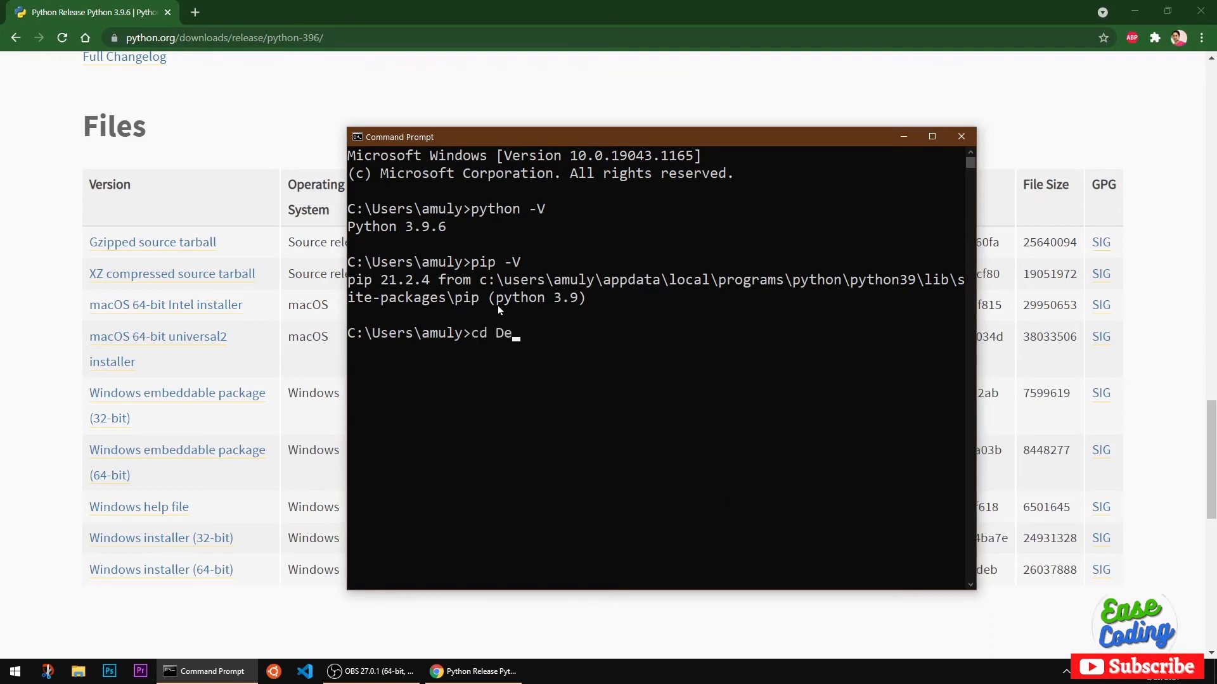
{"action": "type", "text": "cd Desktop"}
{"action": "key", "text": "Return"}
{"action": "type", "text": "cl"}
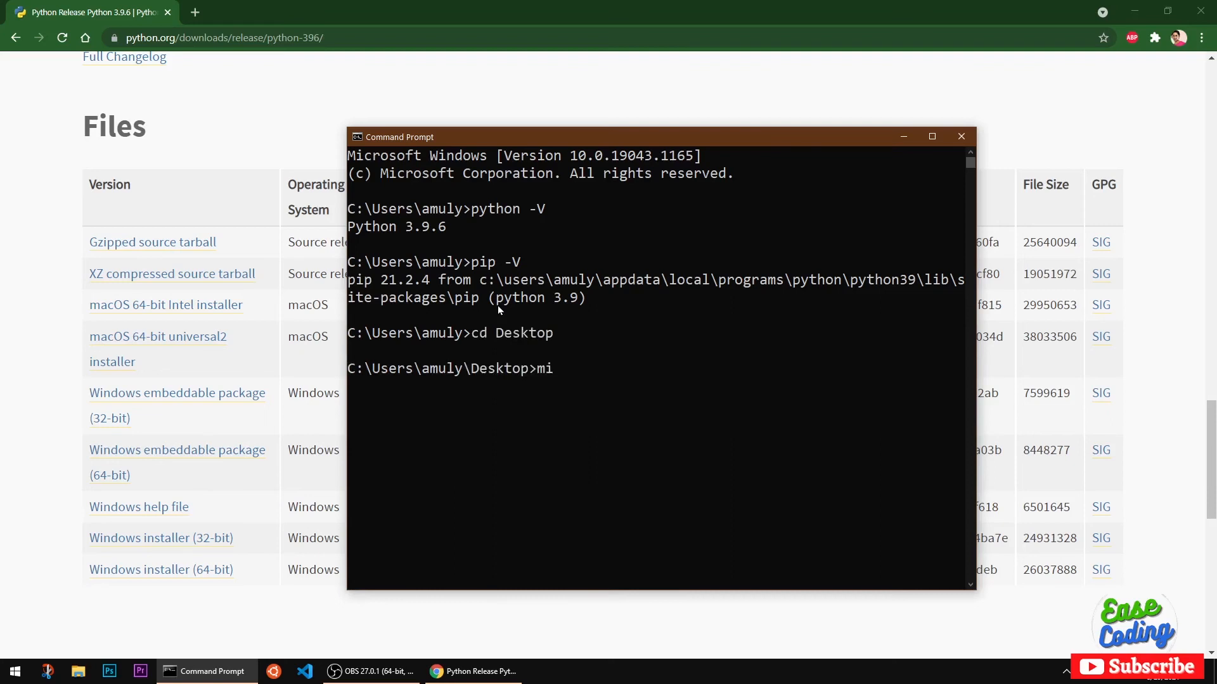
{"action": "key", "text": "BackSpace"}
{"action": "key", "text": "BackSpace"}
{"action": "type", "text": "cls"}
{"action": "key", "text": "Return"}
Create hello.py in the micro editor with the line print("hello wolrd"), save it and quit the editor.
{"action": "type", "text": "micro "}
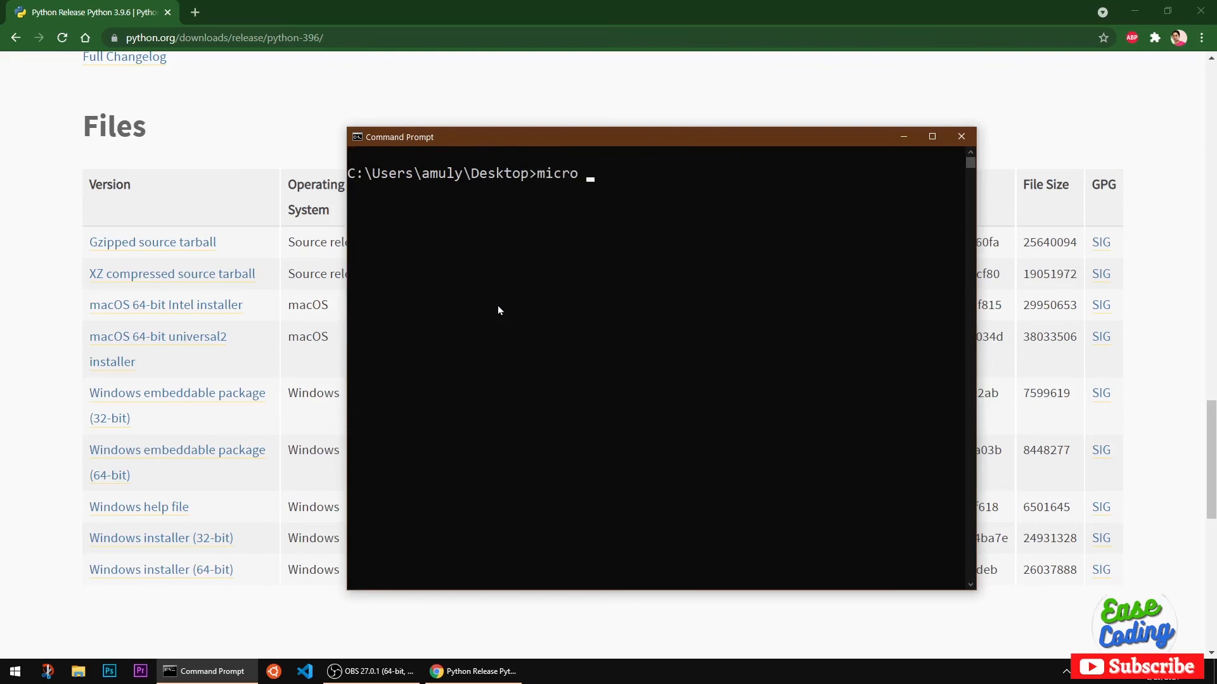
{"action": "type", "text": "hello.py"}
{"action": "key", "text": "Return"}
{"action": "type", "text": "pri"}
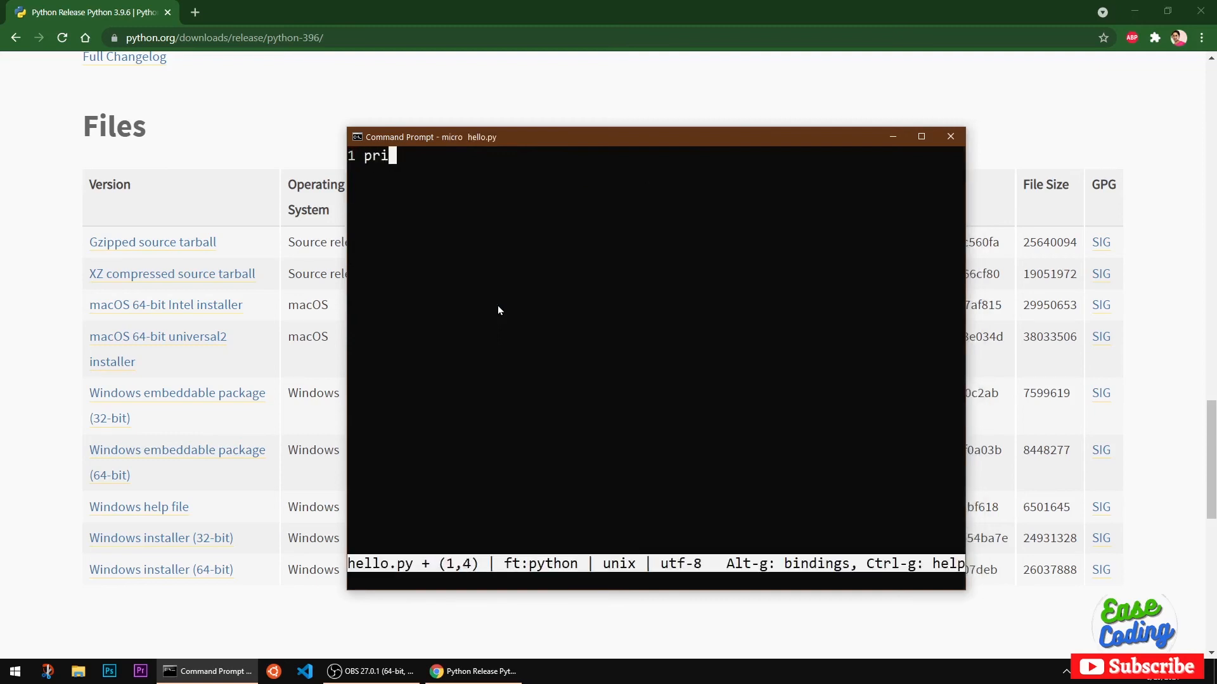
{"action": "type", "text": "nt(\"hello wolrd\""}
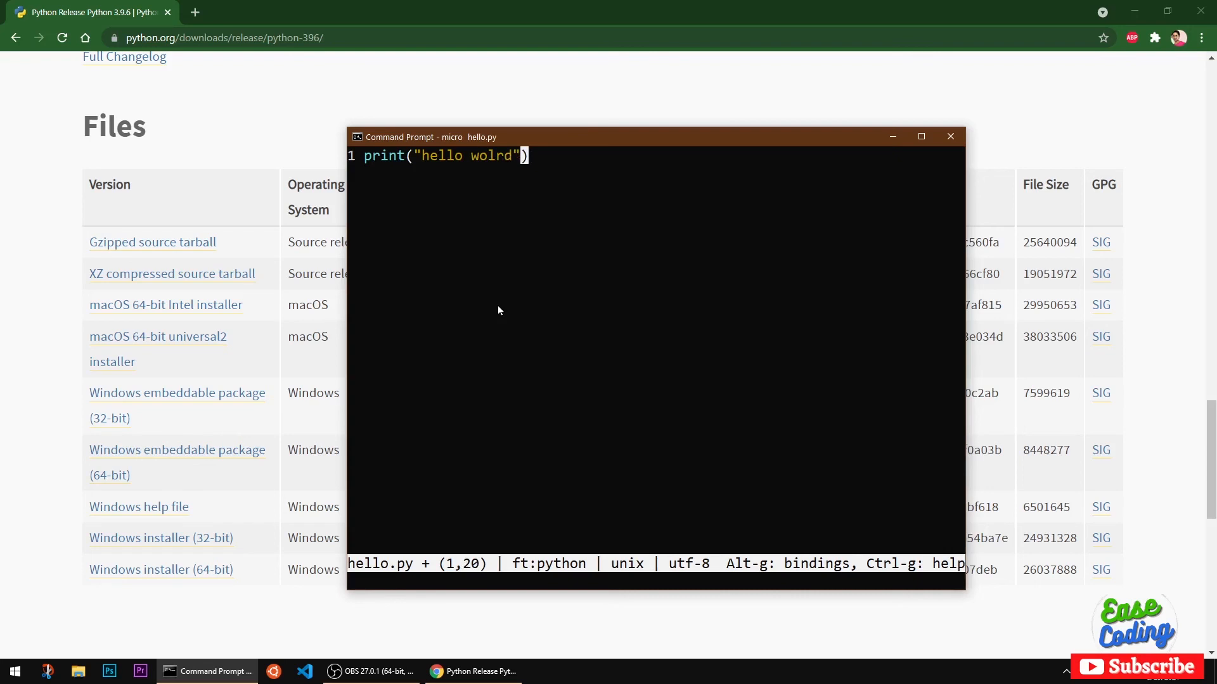
{"action": "type", "text": ")"}
{"action": "key", "text": "ctrl+s"}
{"action": "key", "text": "ctrl+q"}
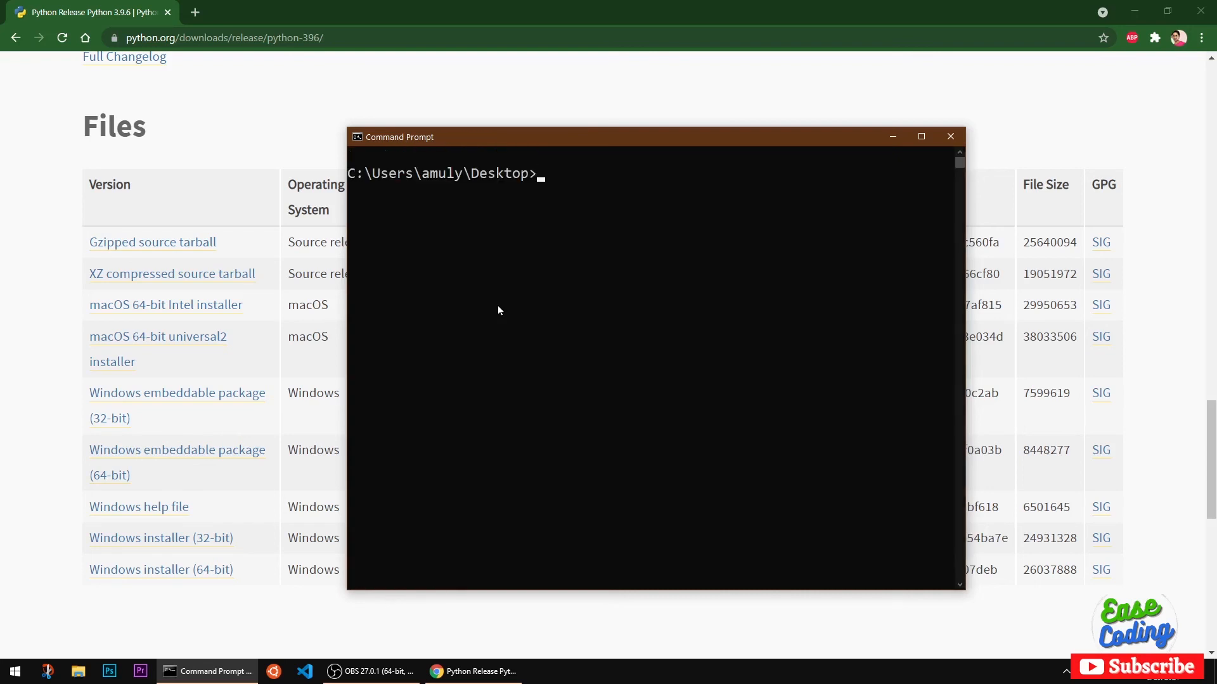
Run the script with python hello.py and highlight the command and its output.
{"action": "type", "text": "python hello.py"}
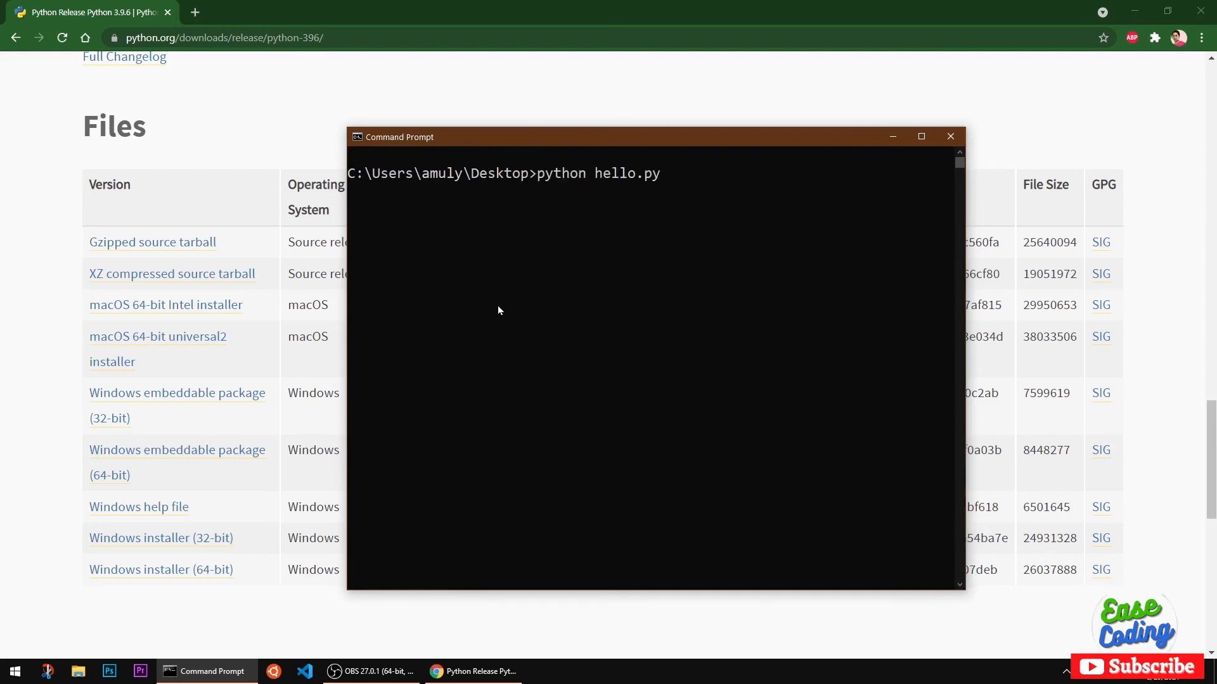
{"action": "key", "text": "Return"}
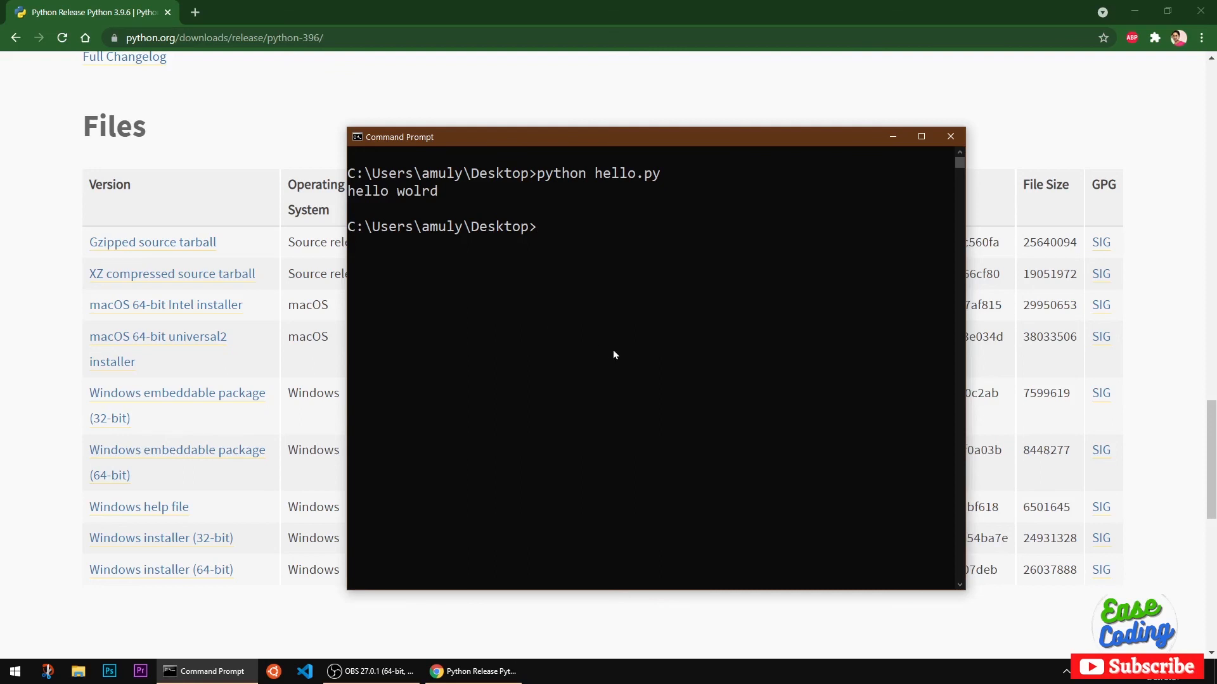
{"action": "left_click_drag", "start_coordinate": [349, 169], "coordinate": [565, 234]}
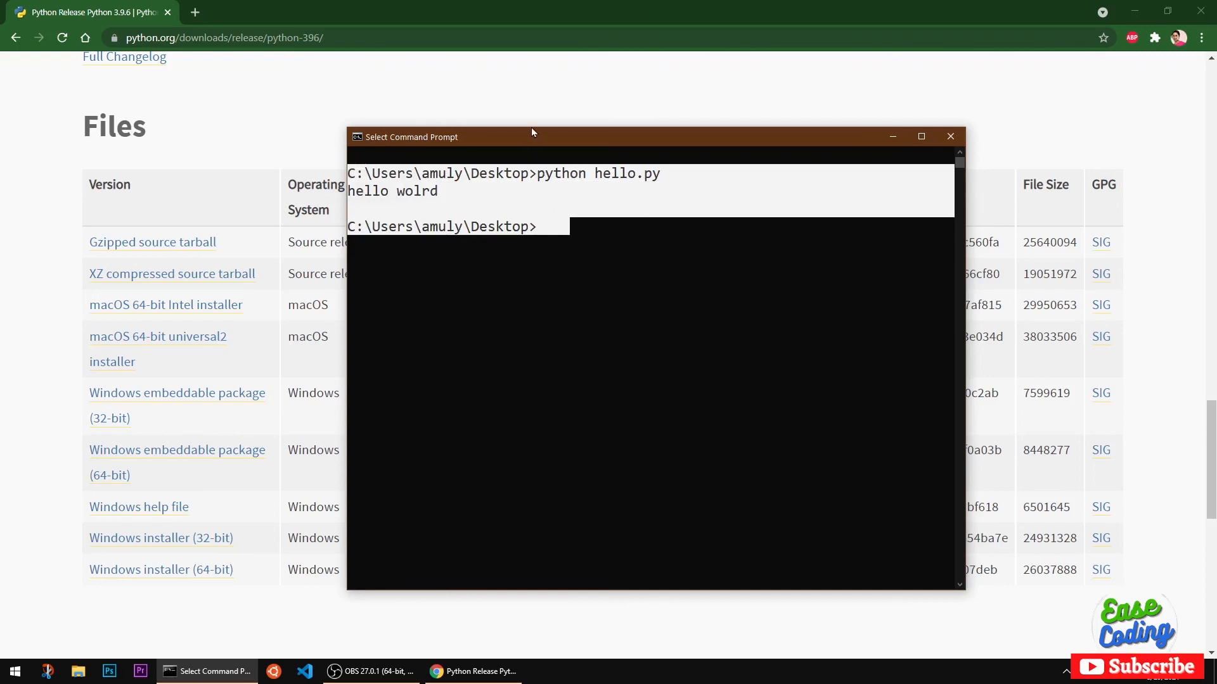